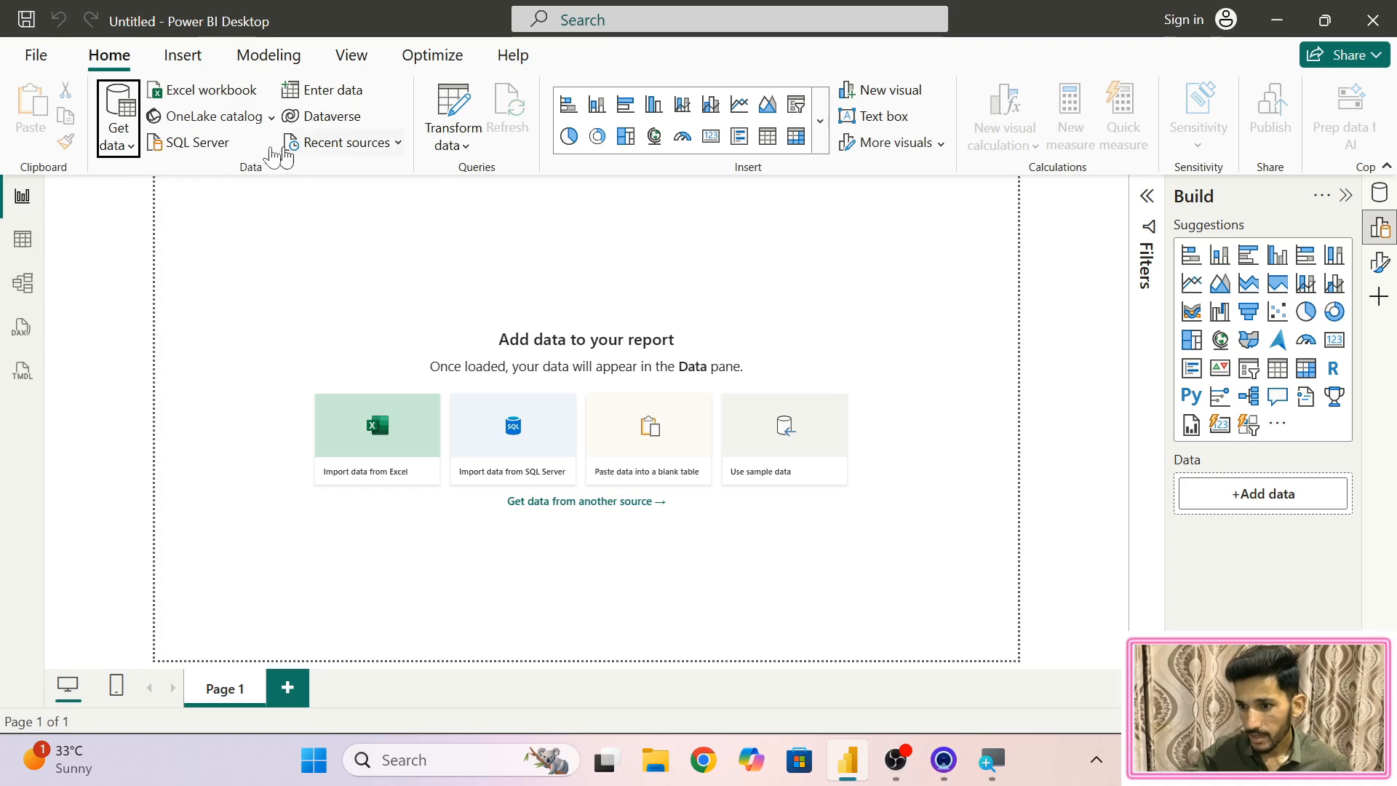
# - Import the retail_store_sales CSV file and open it for transformation in the Power Query Editor
pyautogui.click(119, 142)
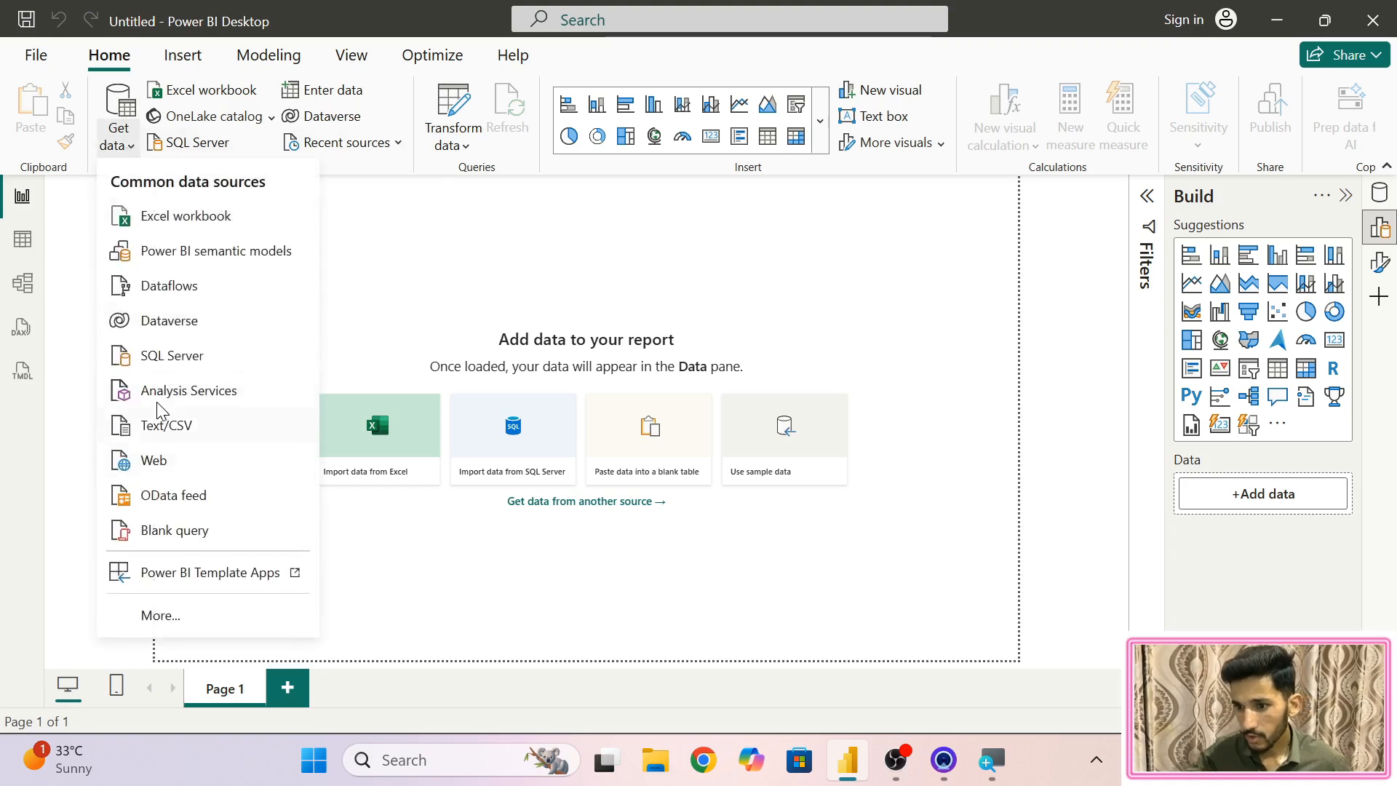
pyautogui.click(163, 425)
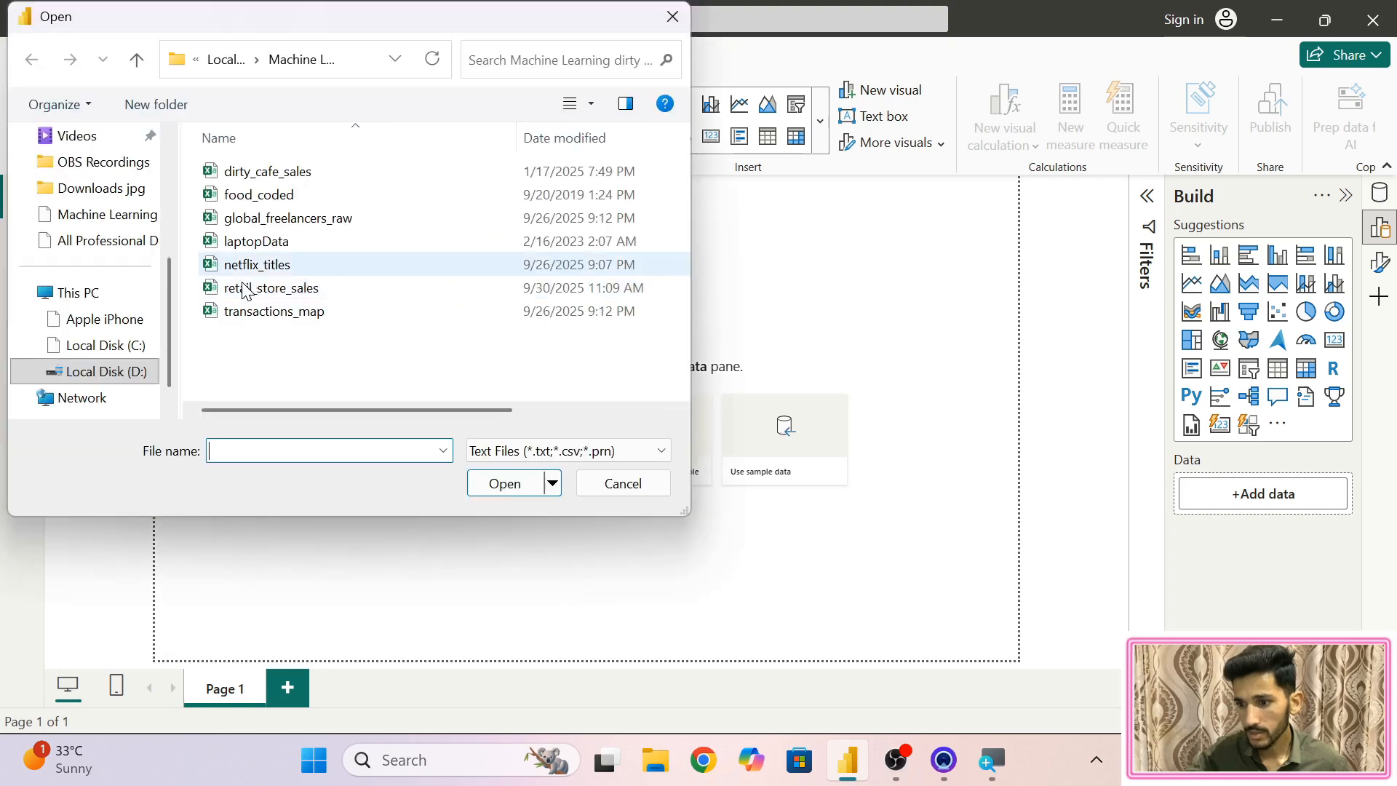
pyautogui.click(251, 287)
pyautogui.click(505, 484)
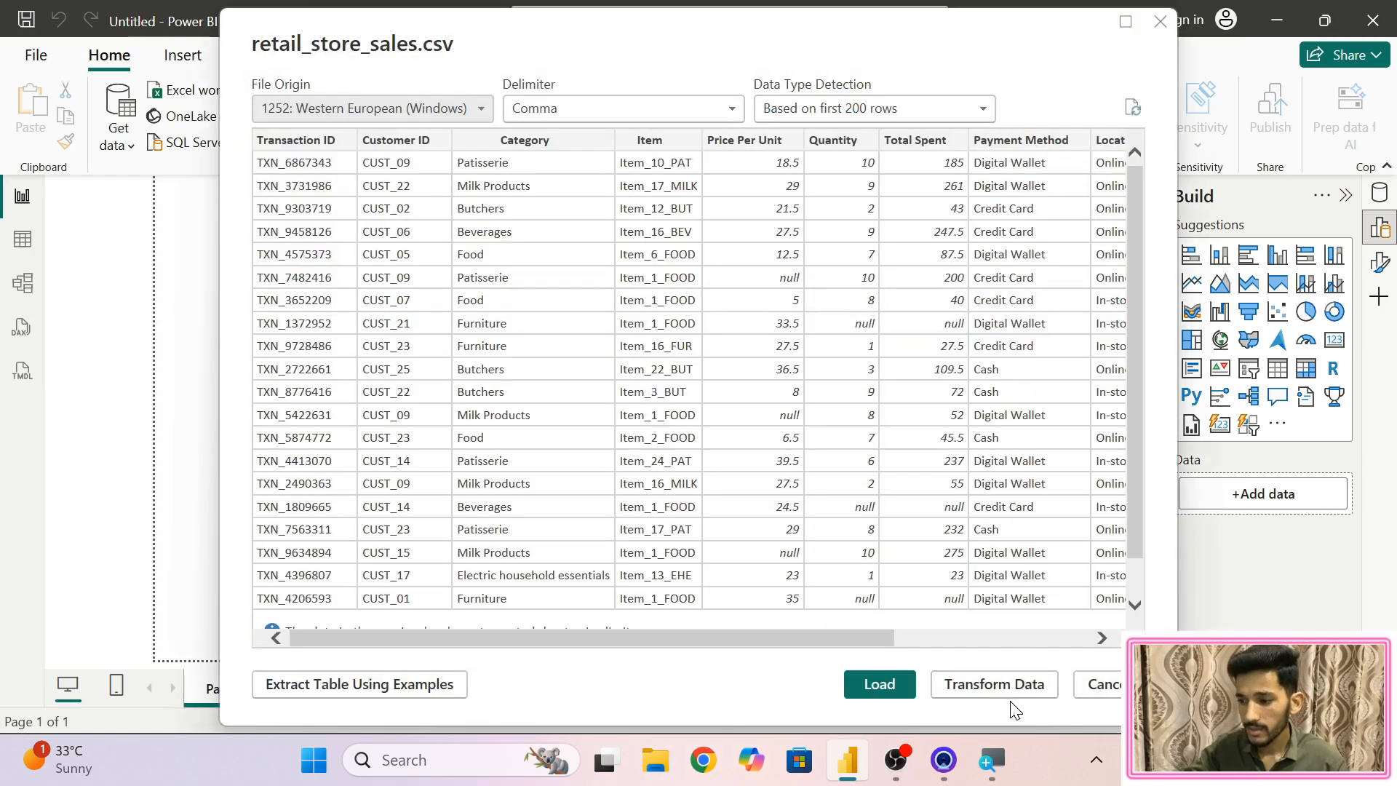
pyautogui.click(997, 684)
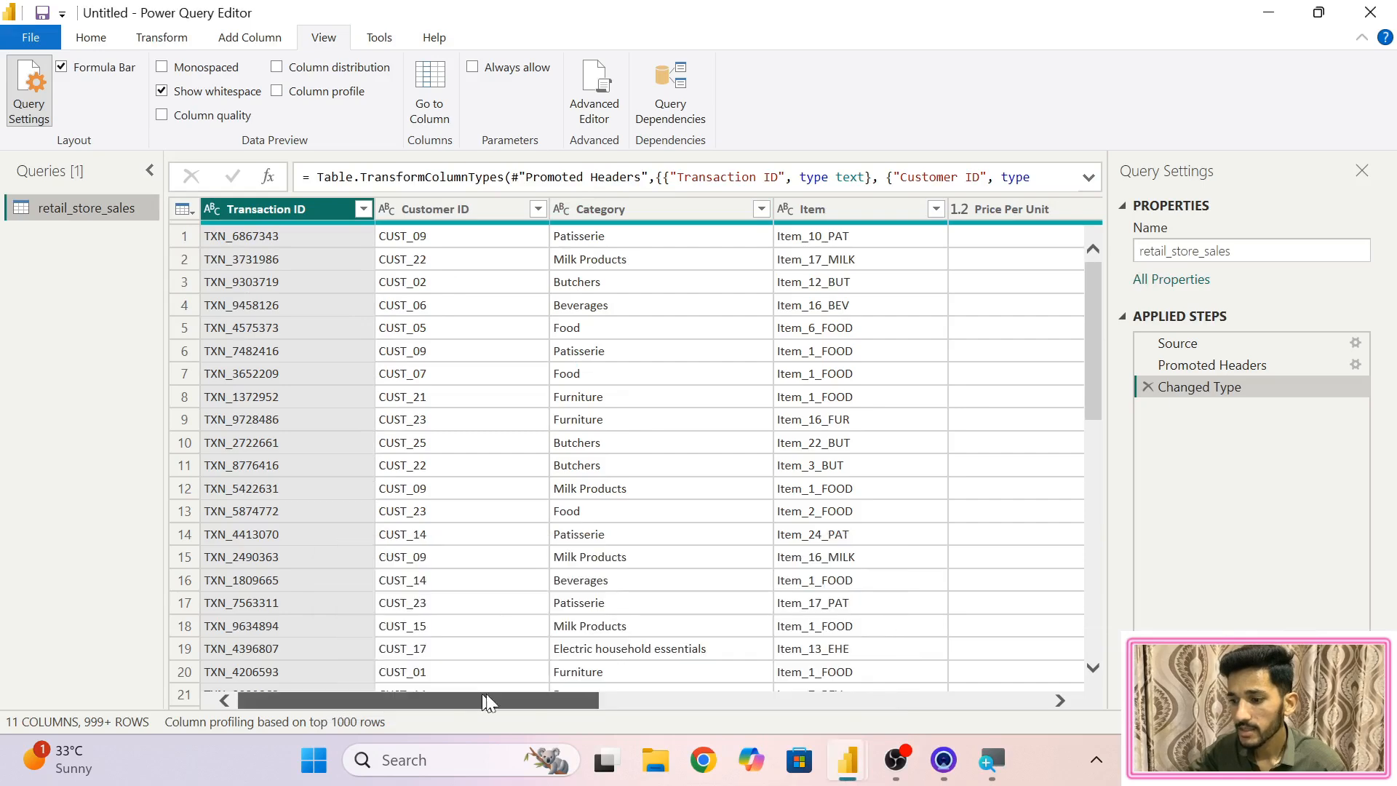
# - Look through all columns of the retail_store_sales table from Transaction ID to Discount Applied, checking for null values
pyautogui.moveTo(470, 700); pyautogui.dragTo(655, 699)
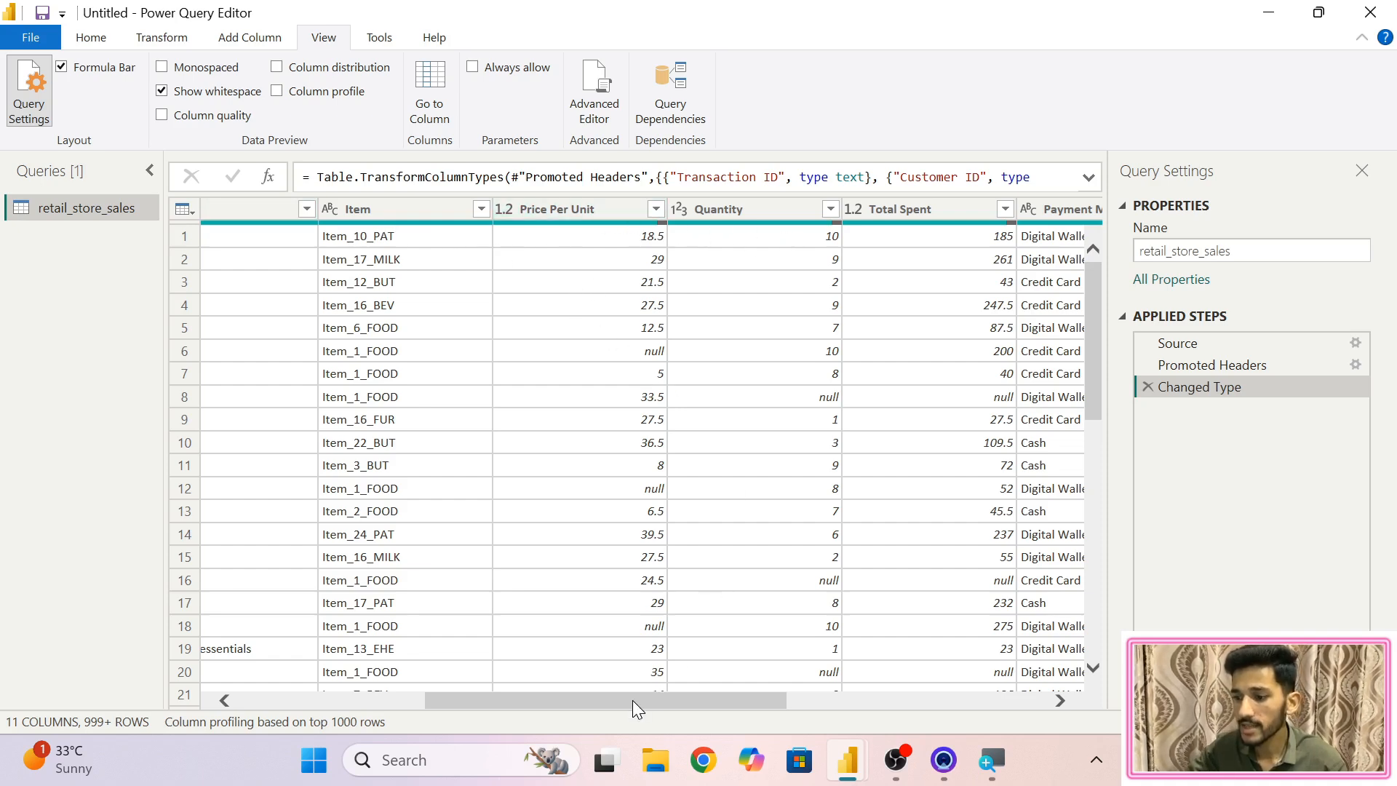
pyautogui.moveTo(632, 700); pyautogui.dragTo(730, 731)
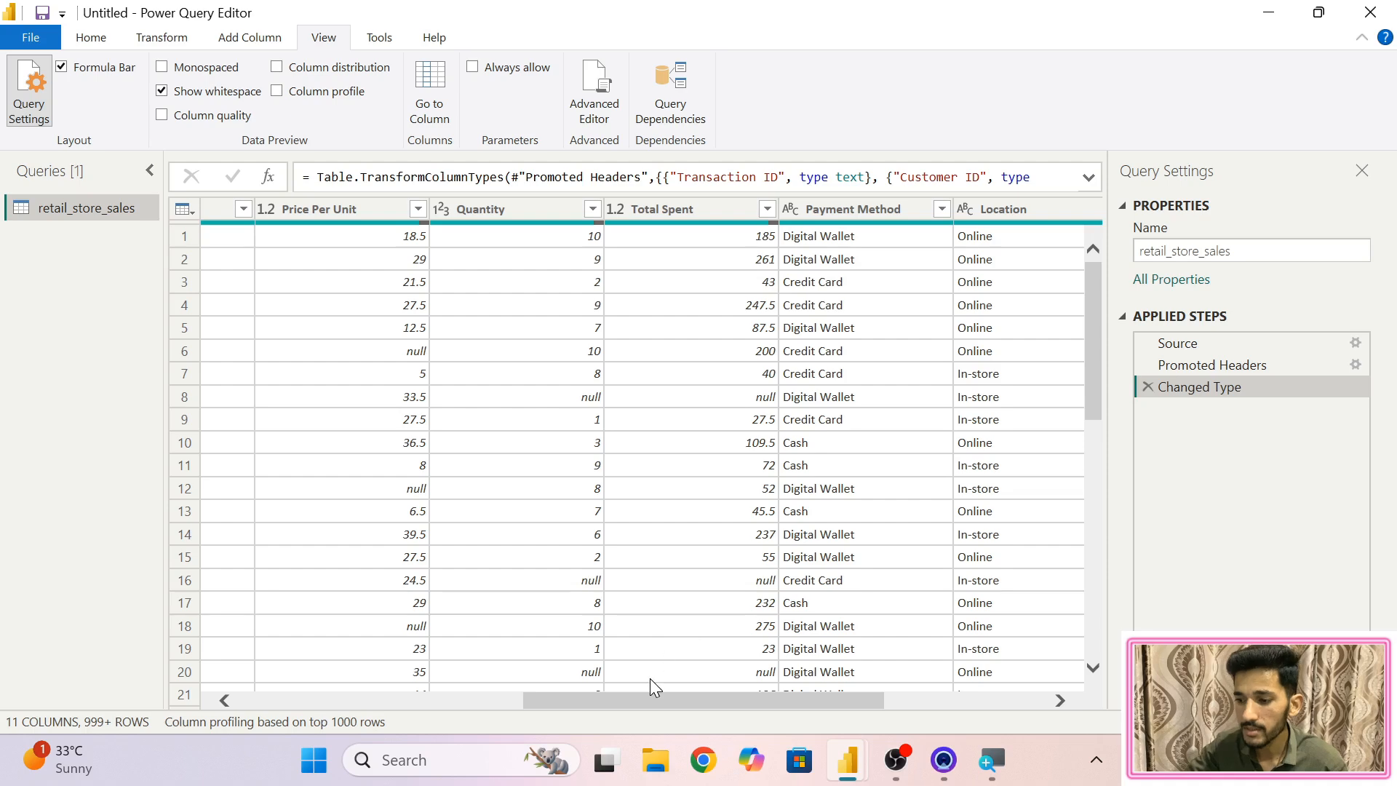
pyautogui.moveTo(648, 706); pyautogui.dragTo(812, 703)
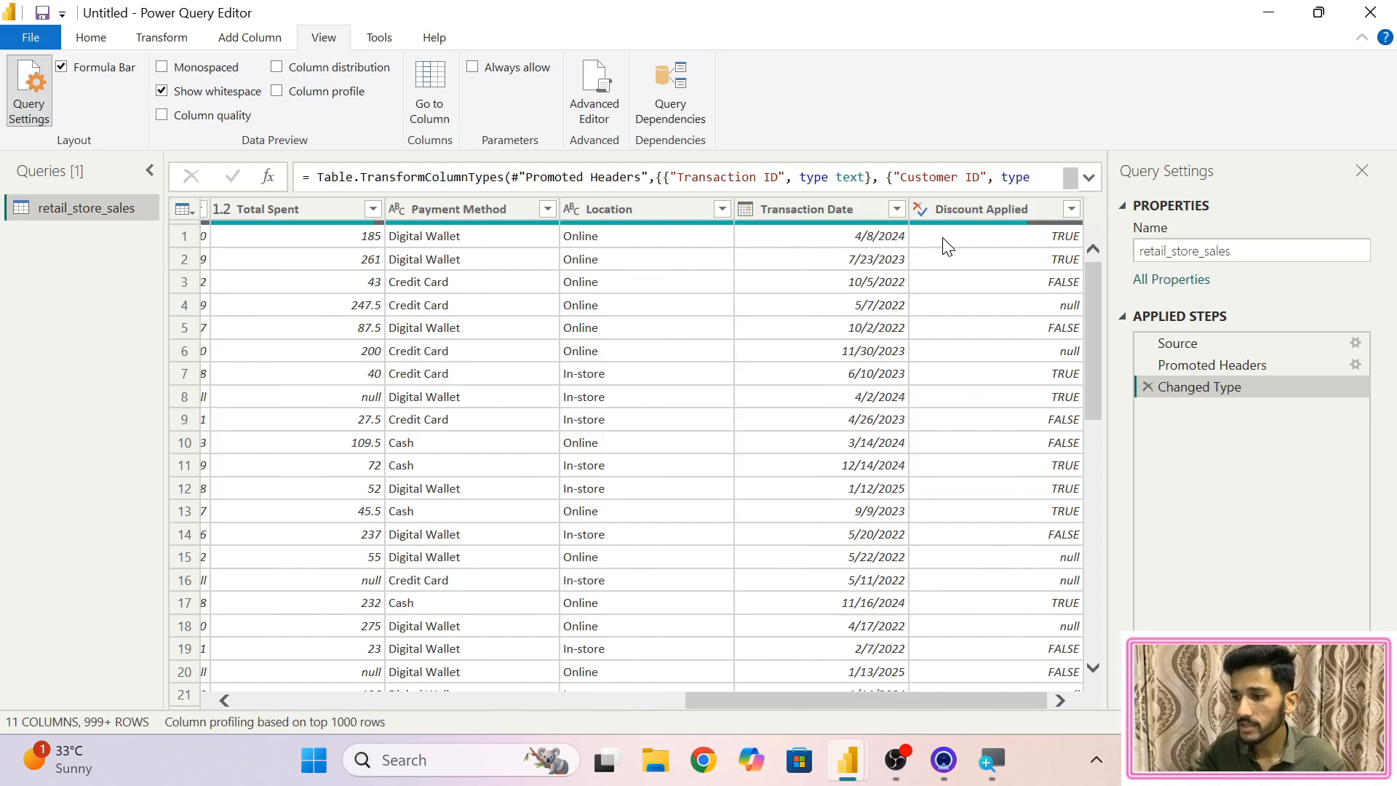
pyautogui.moveTo(797, 706); pyautogui.dragTo(473, 685)
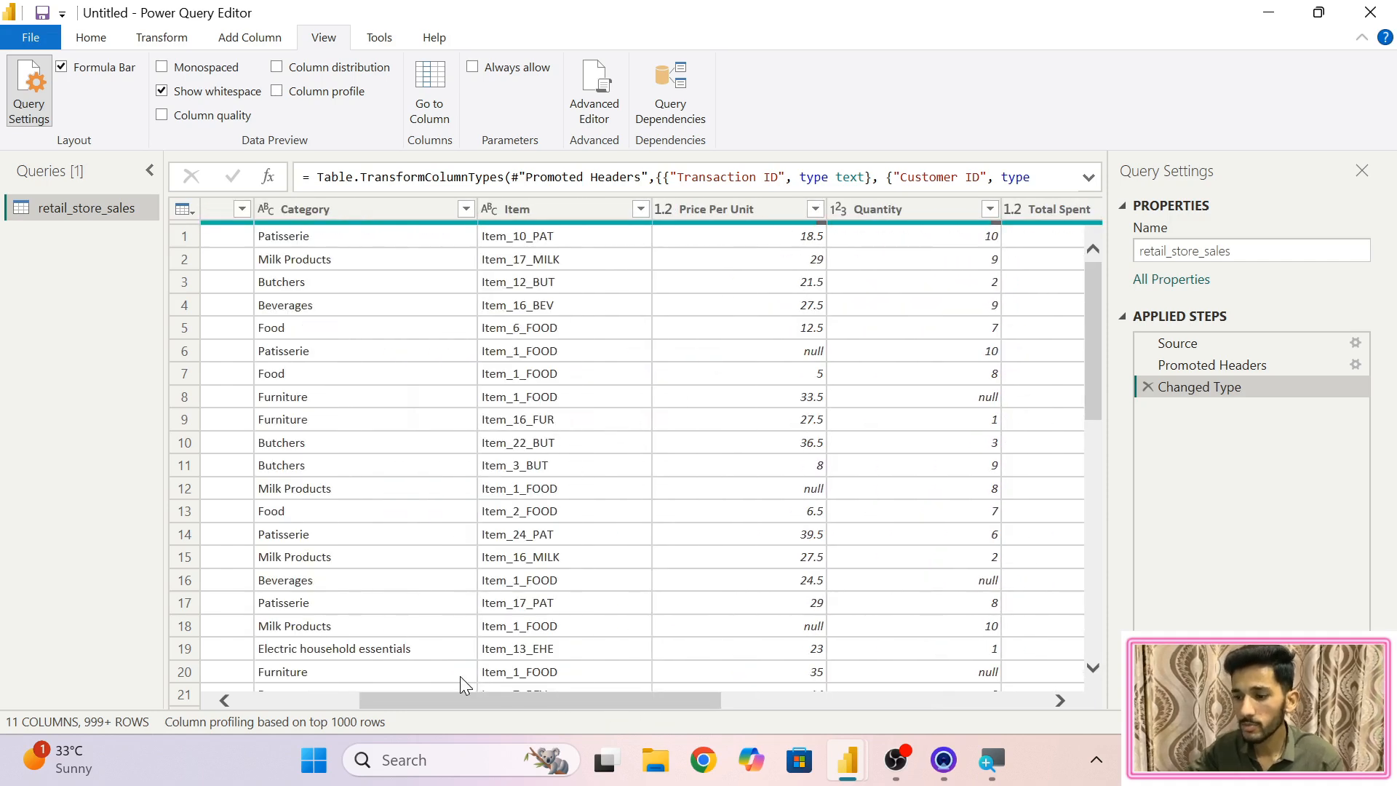
pyautogui.moveTo(443, 706); pyautogui.dragTo(373, 704)
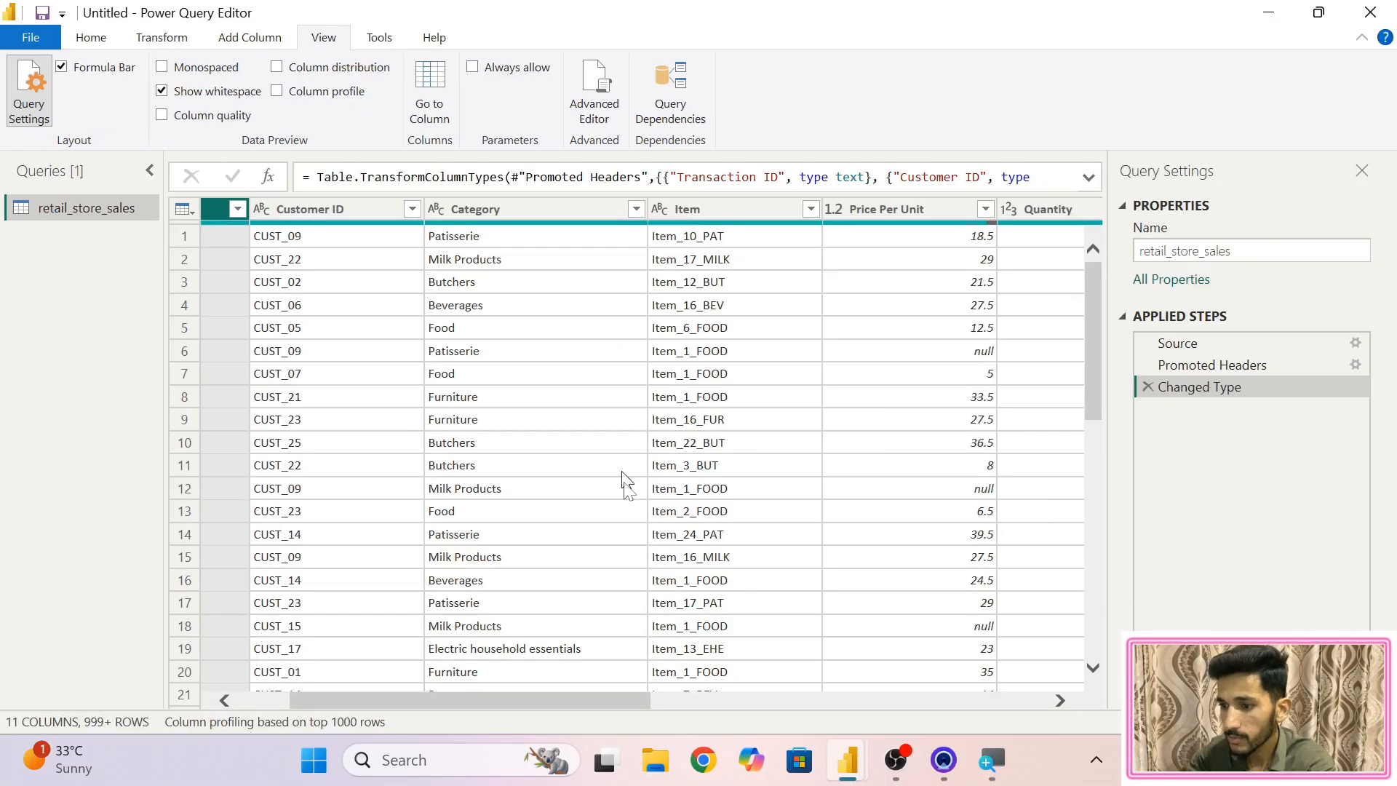
pyautogui.click(662, 700)
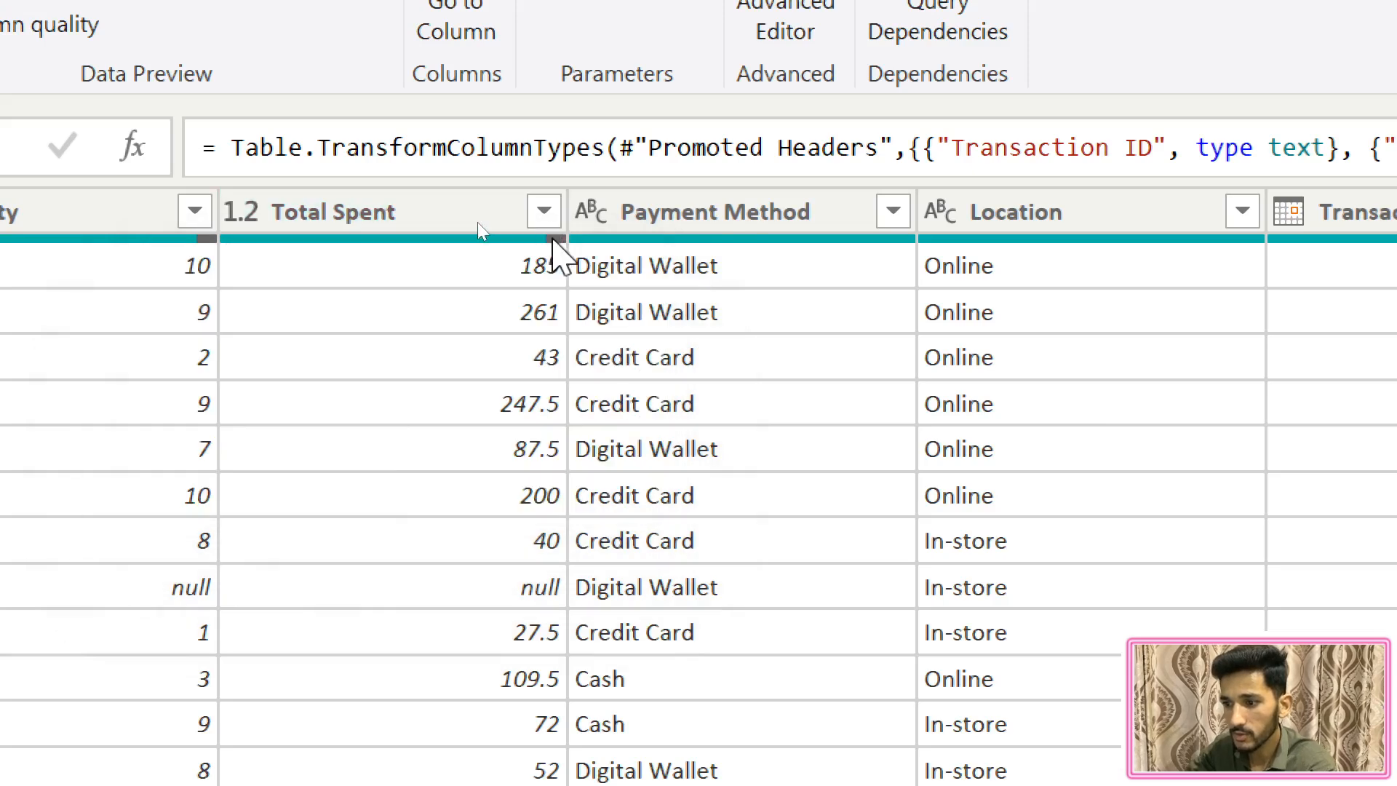
pyautogui.moveTo(553, 240)
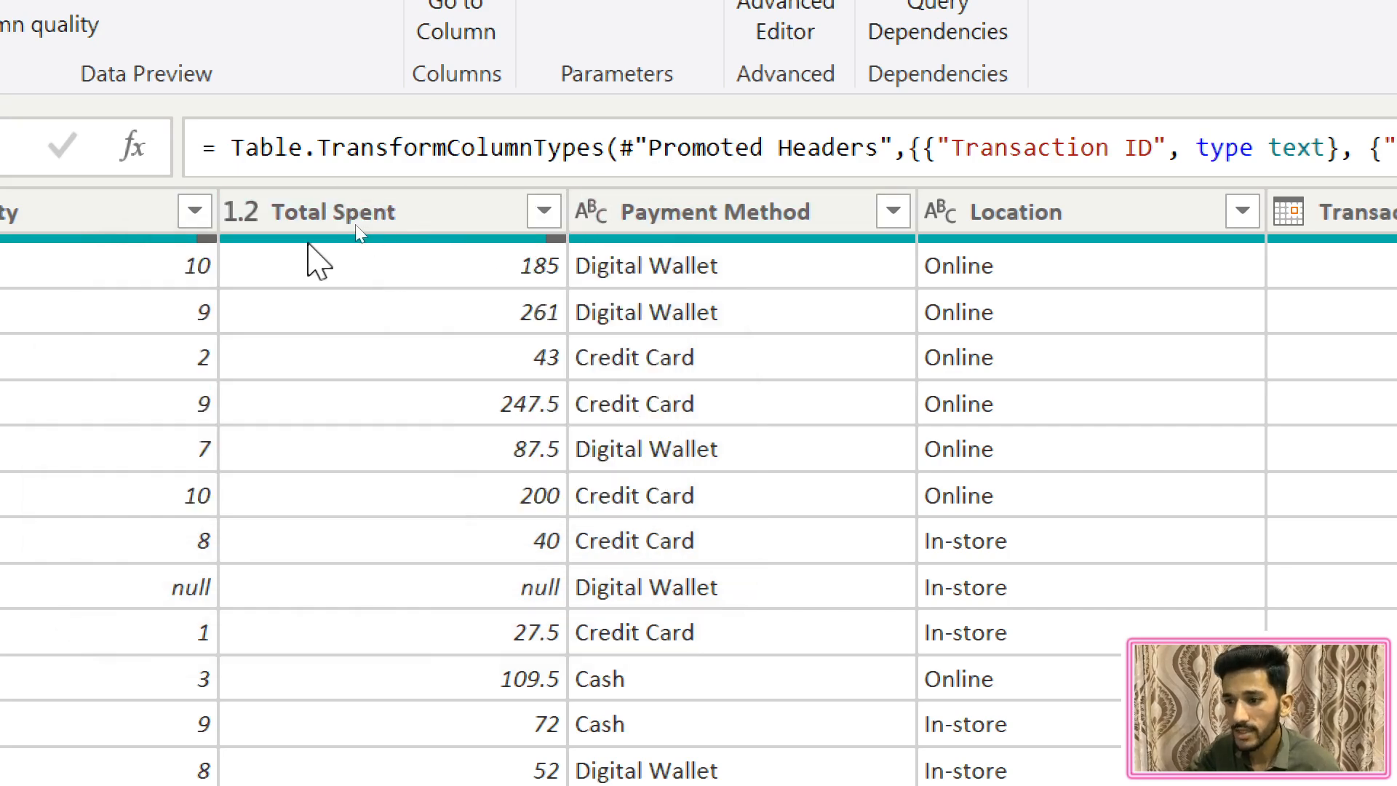
pyautogui.moveTo(356, 224)
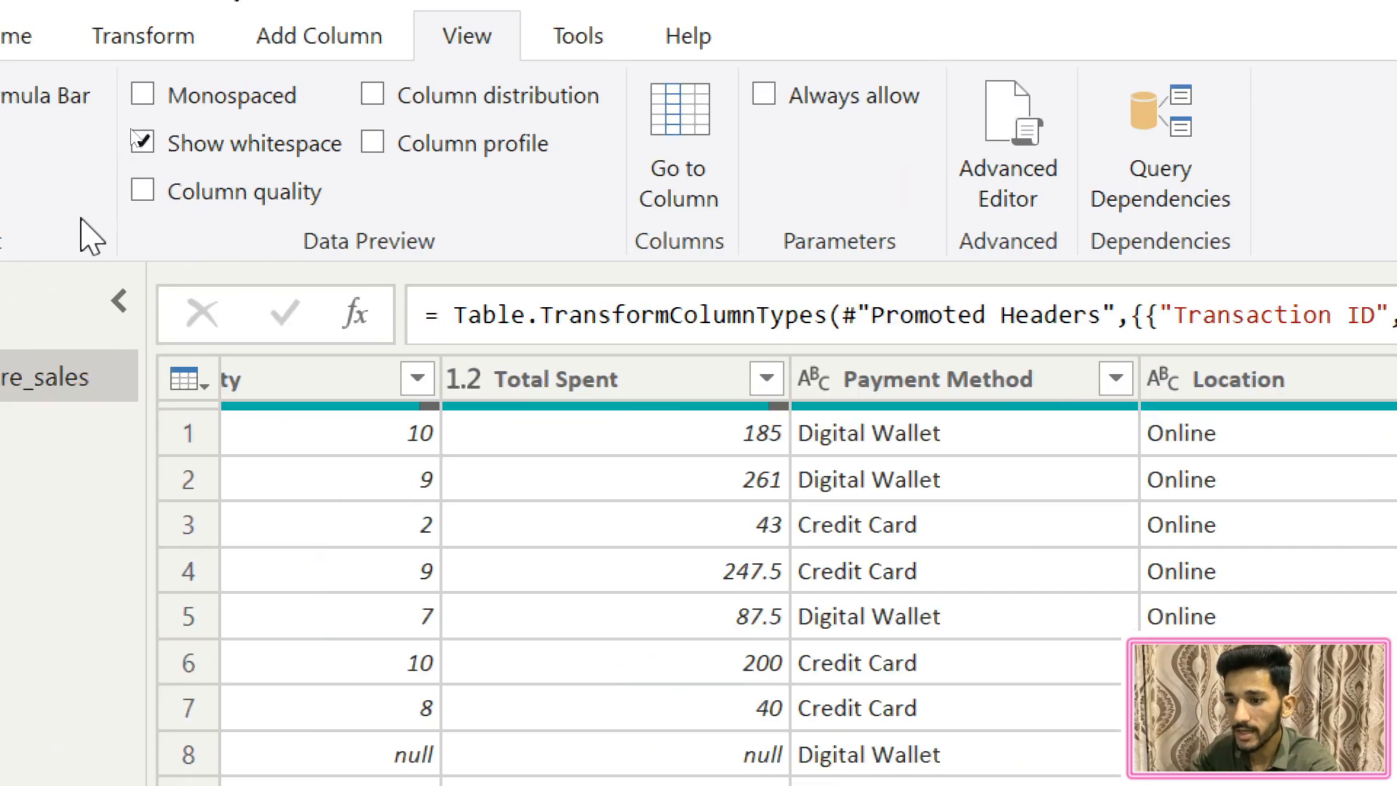
# - Turn on column quality and review the valid, error and empty percentages across the table's columns
pyautogui.click(144, 192)
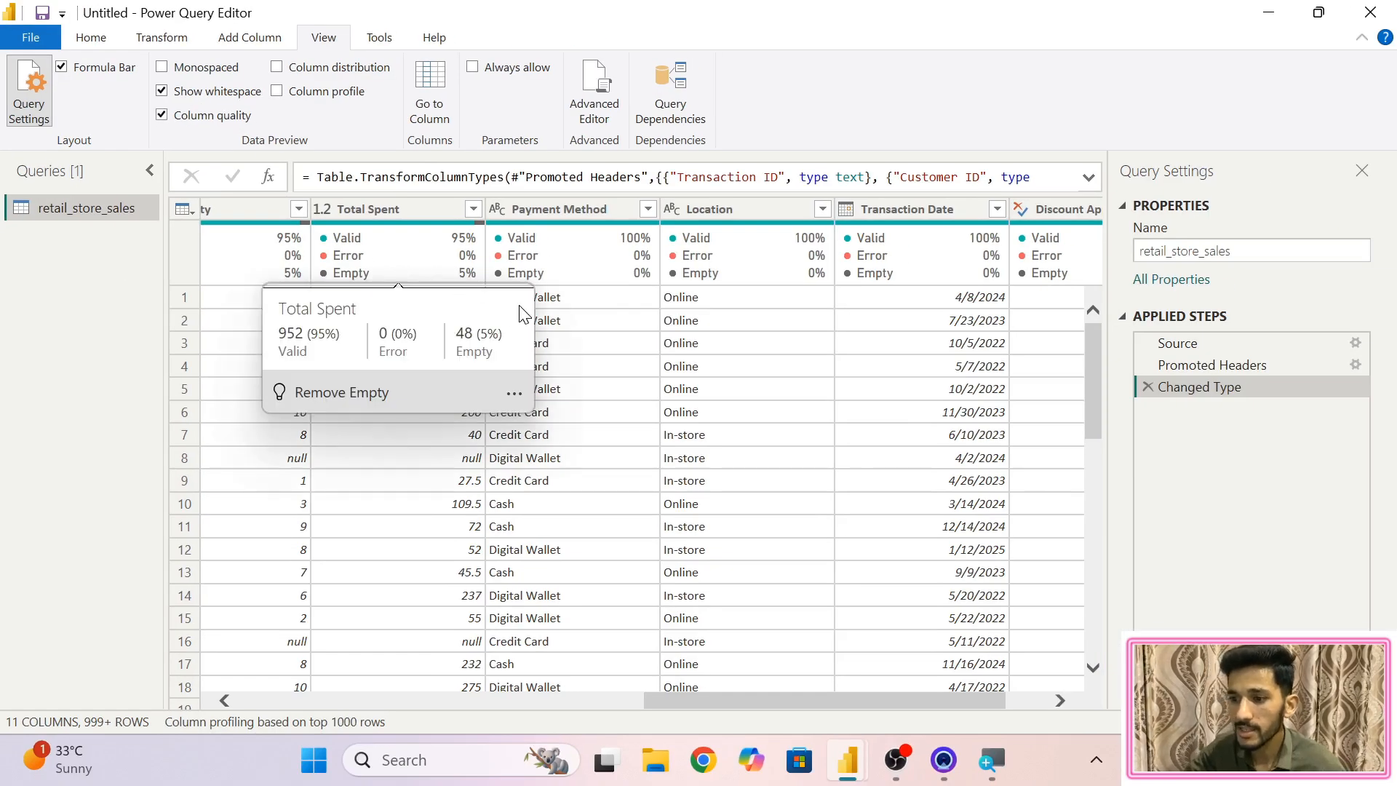
pyautogui.moveTo(757, 705); pyautogui.dragTo(789, 698)
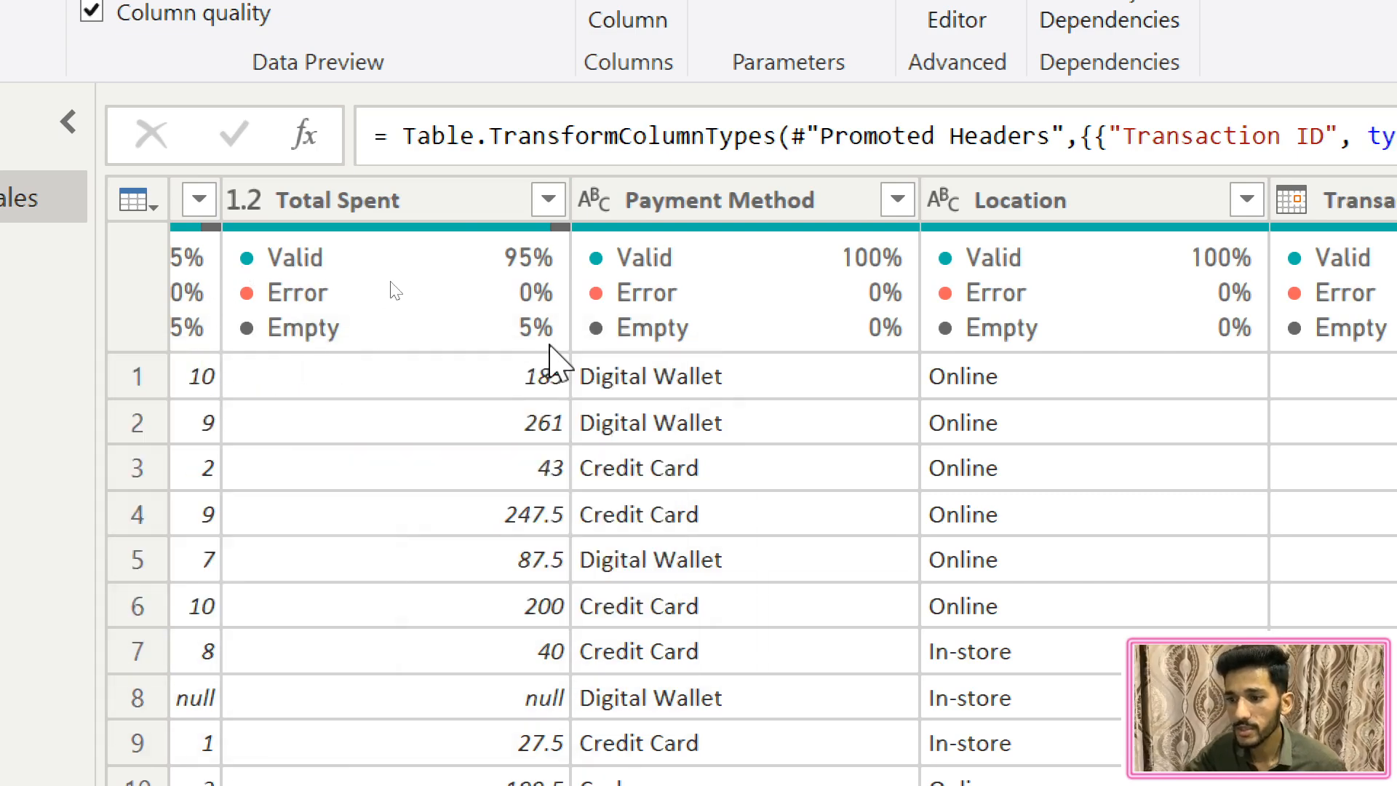
pyautogui.moveTo(461, 348)
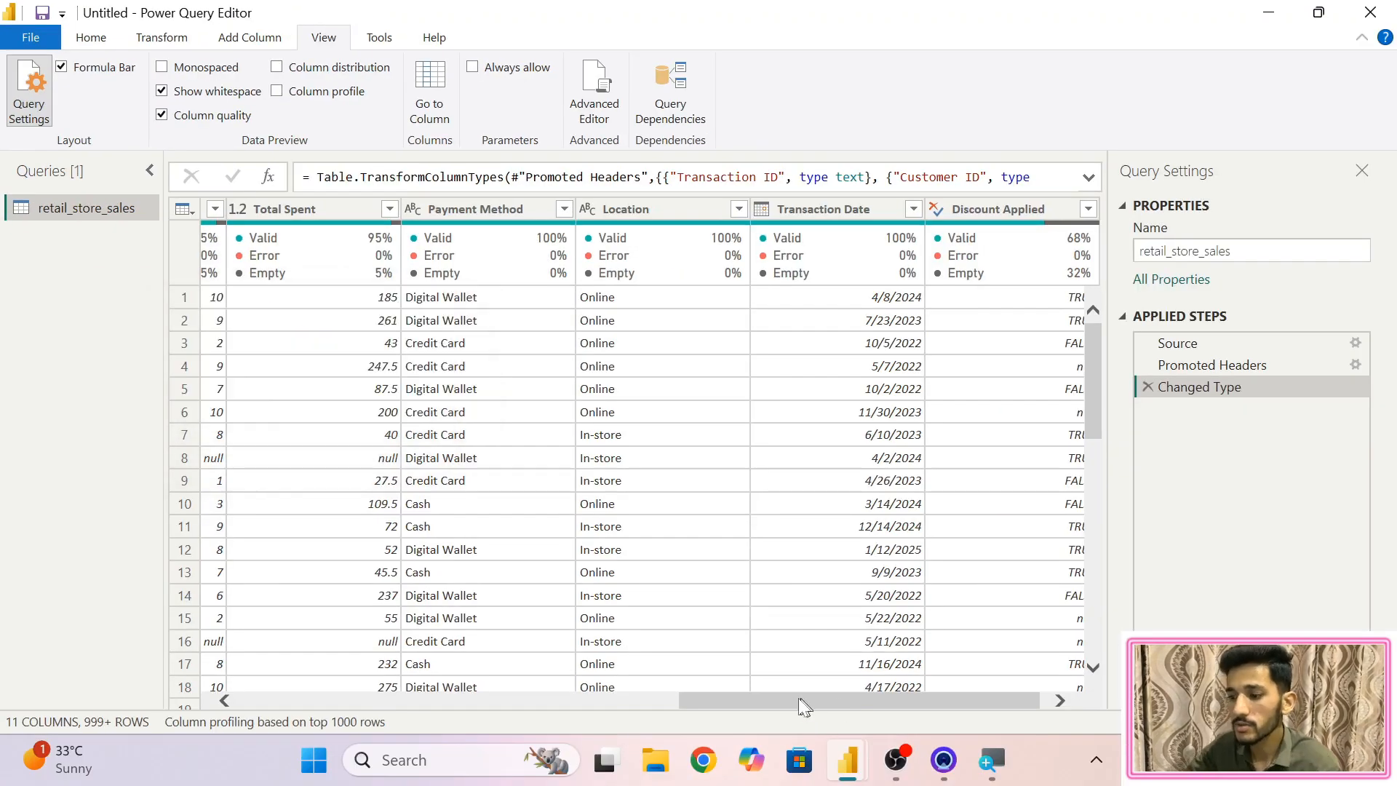
pyautogui.moveTo(754, 693); pyautogui.dragTo(603, 624)
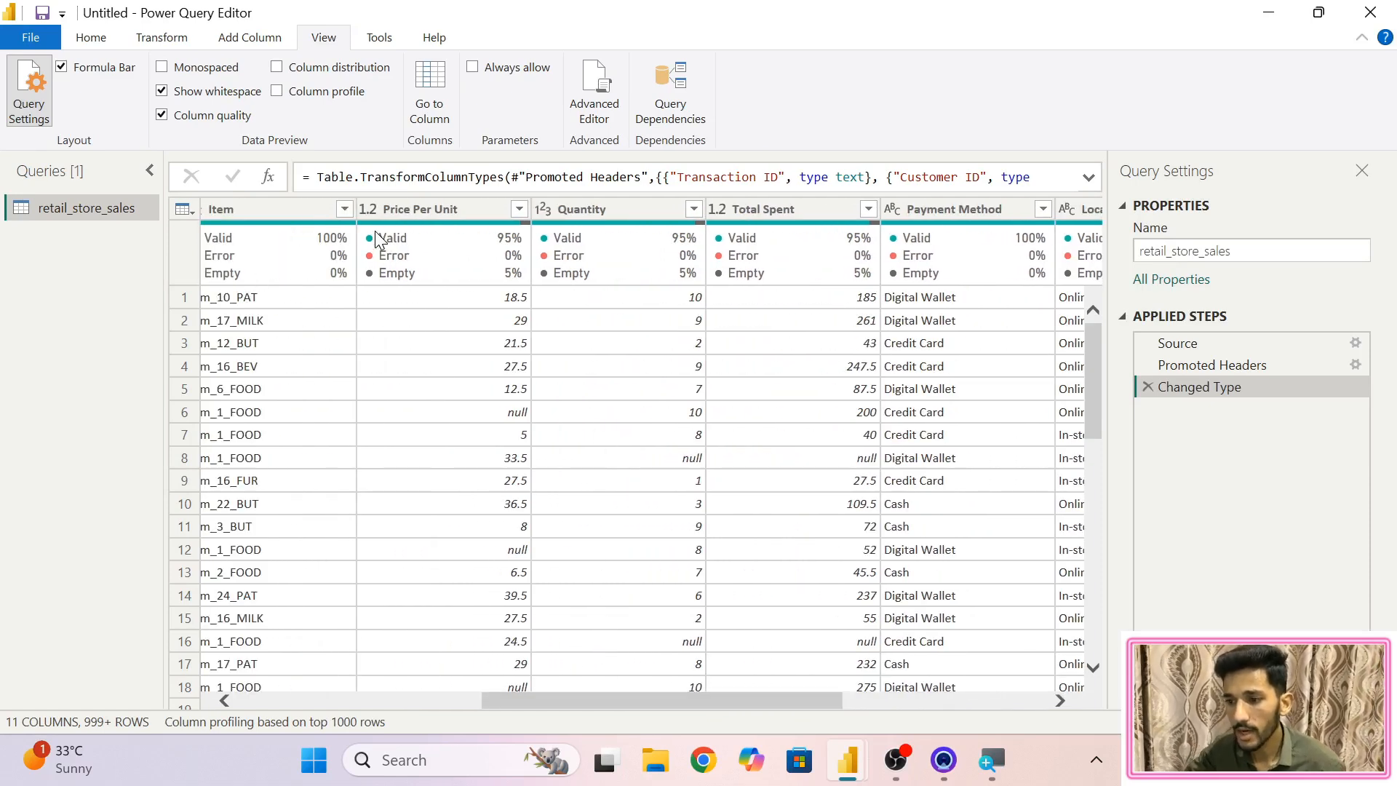
pyautogui.moveTo(518, 696); pyautogui.dragTo(349, 696)
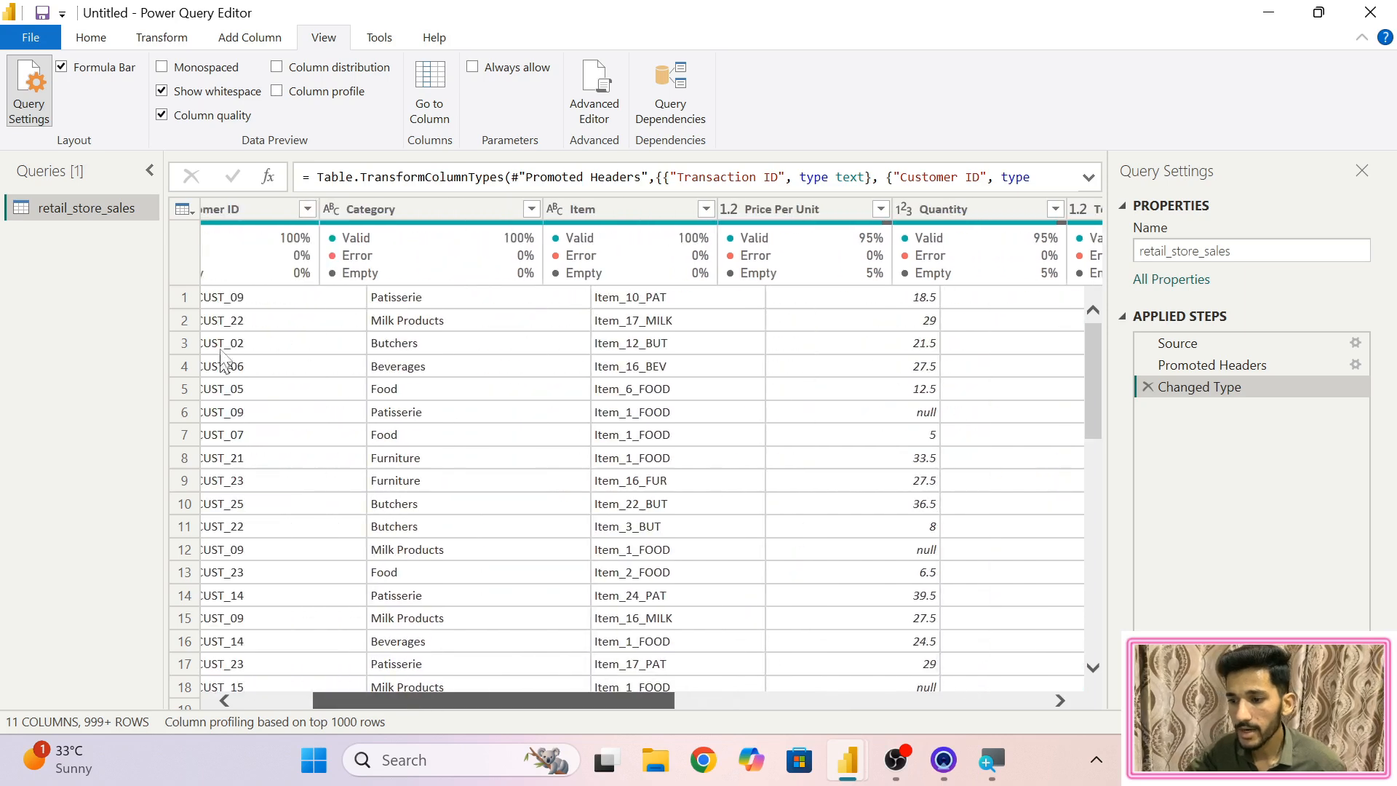
pyautogui.click(449, 688)
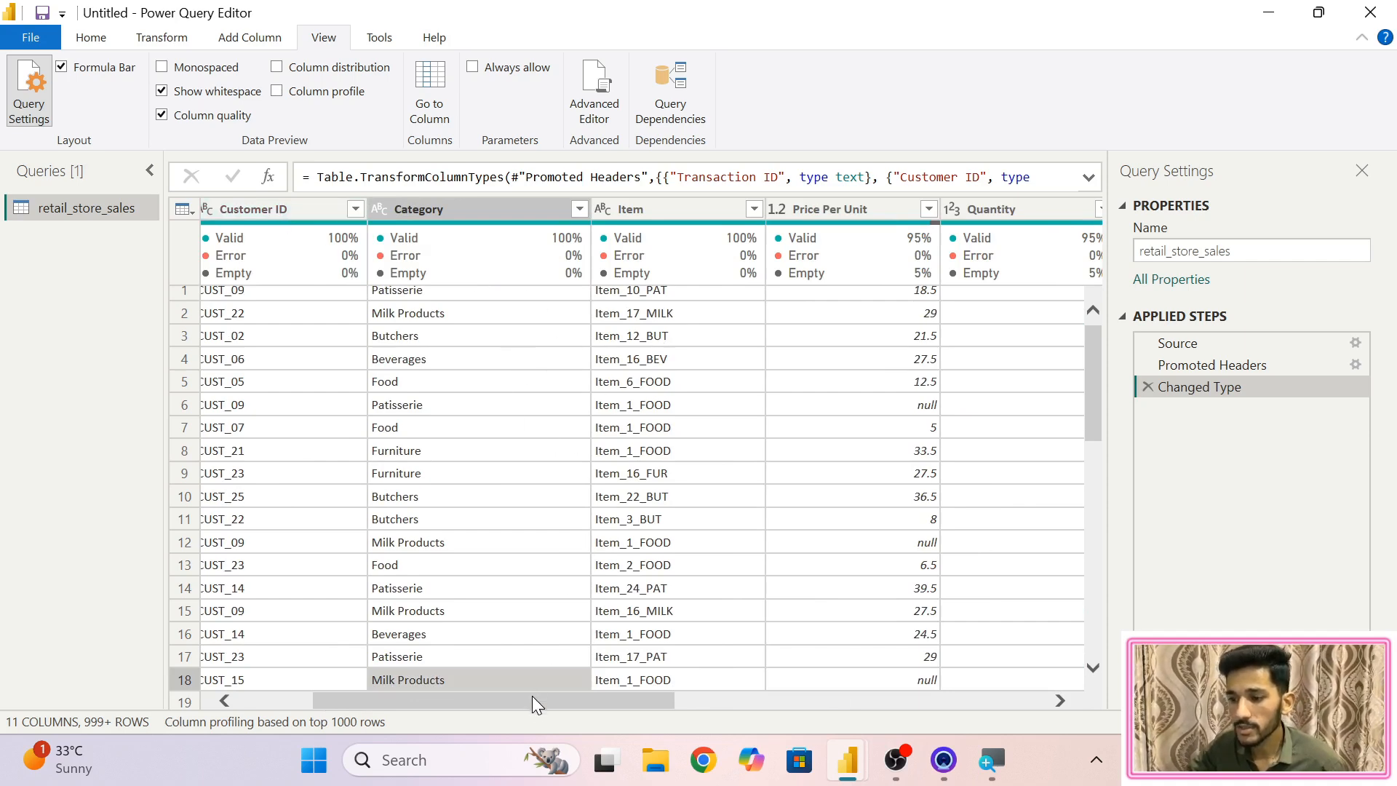
pyautogui.moveTo(531, 696); pyautogui.dragTo(687, 701)
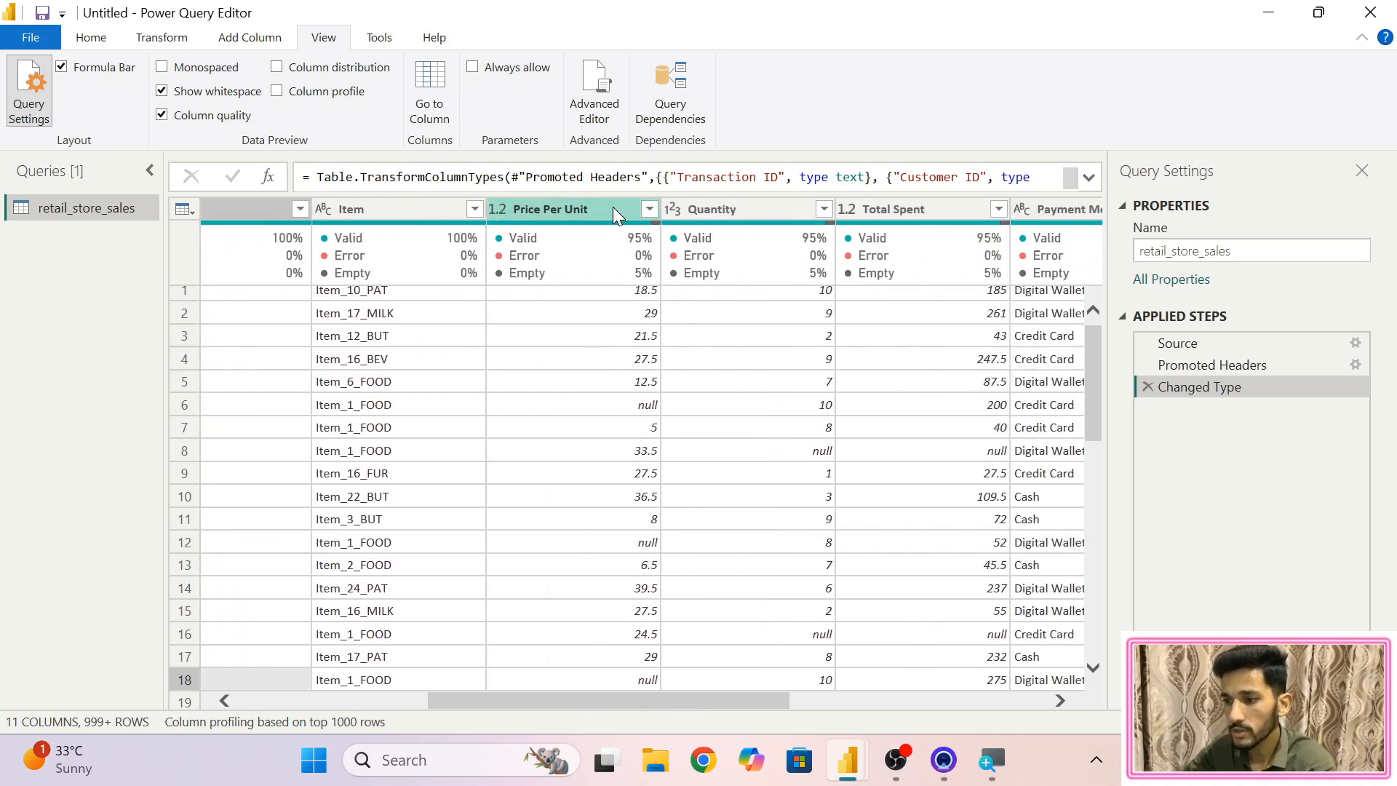
# - Examine the empty percentages and null rows in the Price Per Unit, Quantity and Total Spent columns
pyautogui.moveTo(670, 242)
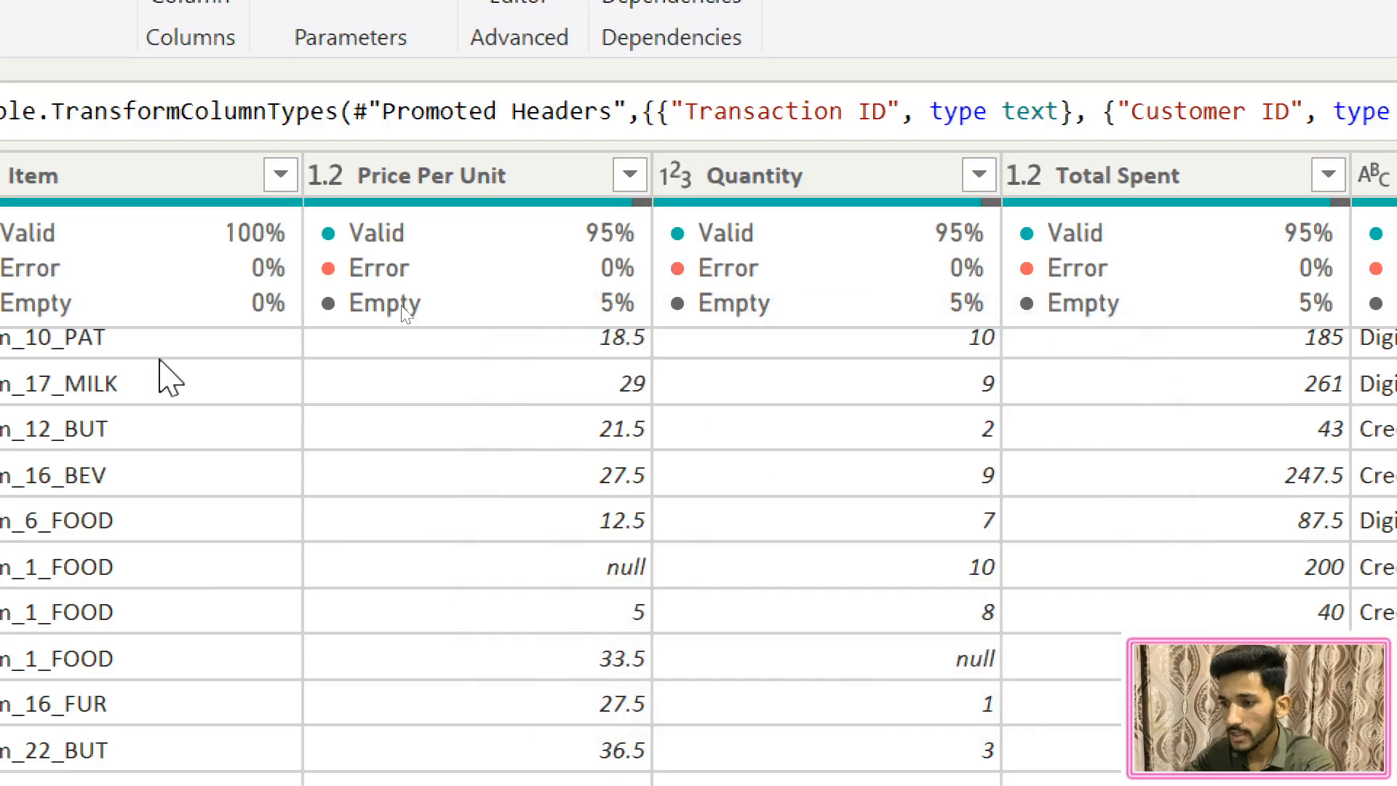
pyautogui.moveTo(610, 327)
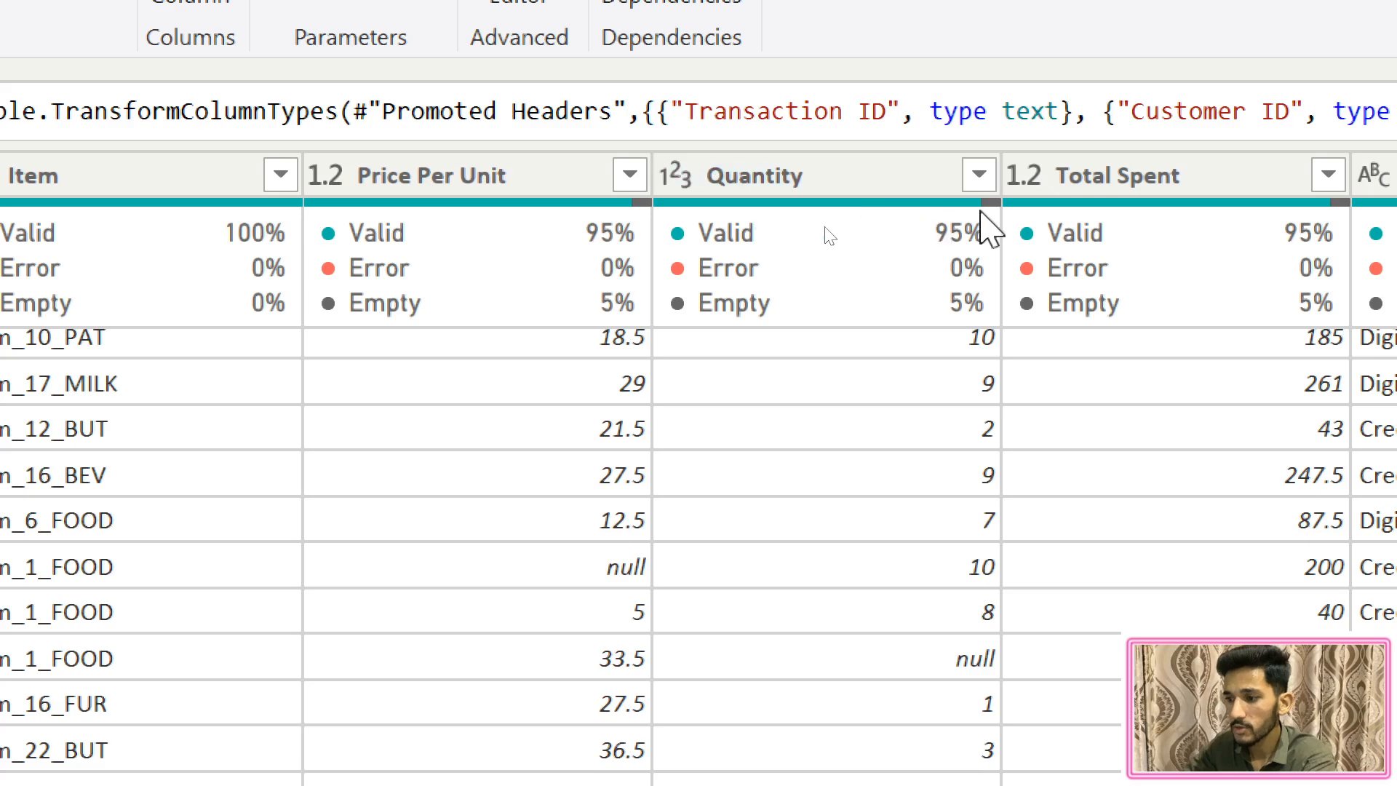
pyautogui.moveTo(982, 300)
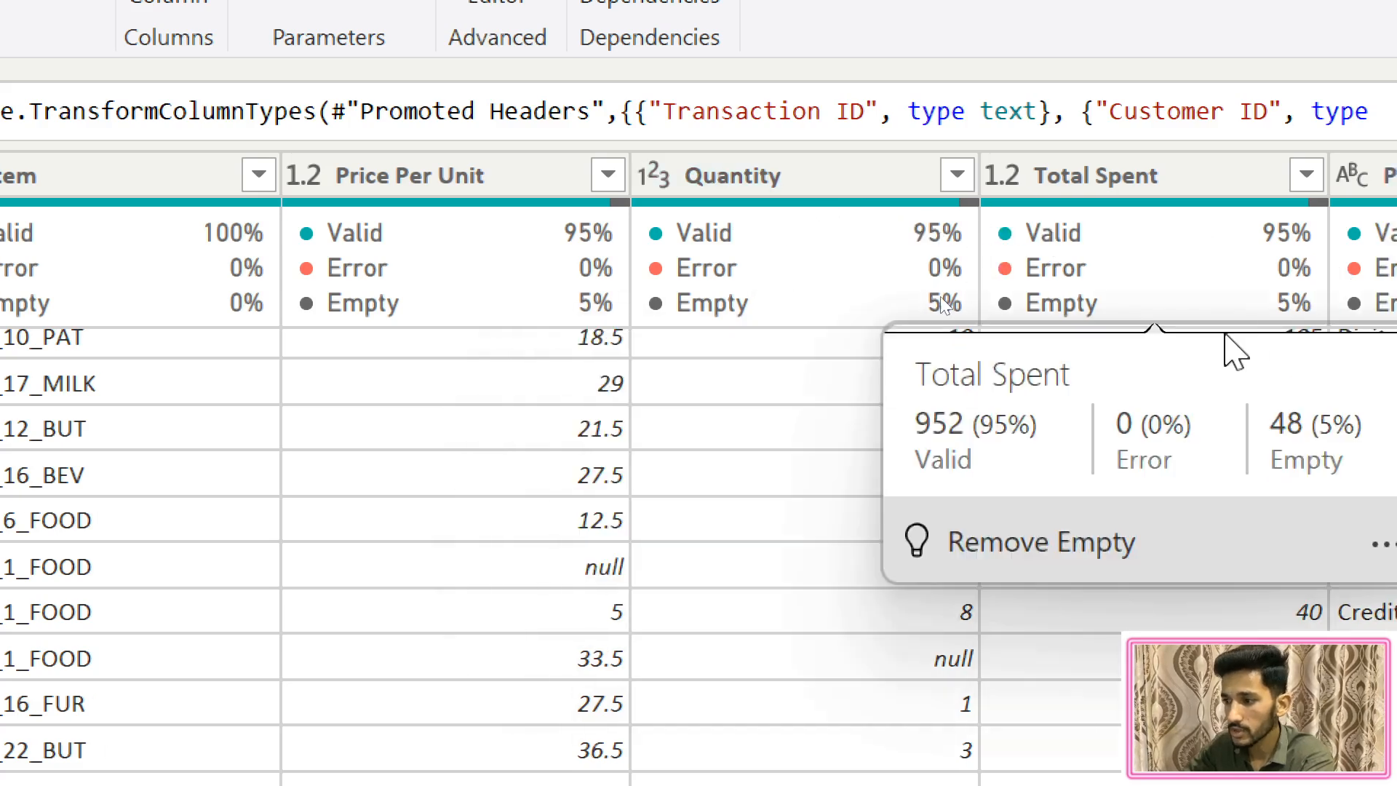
pyautogui.moveTo(1118, 279)
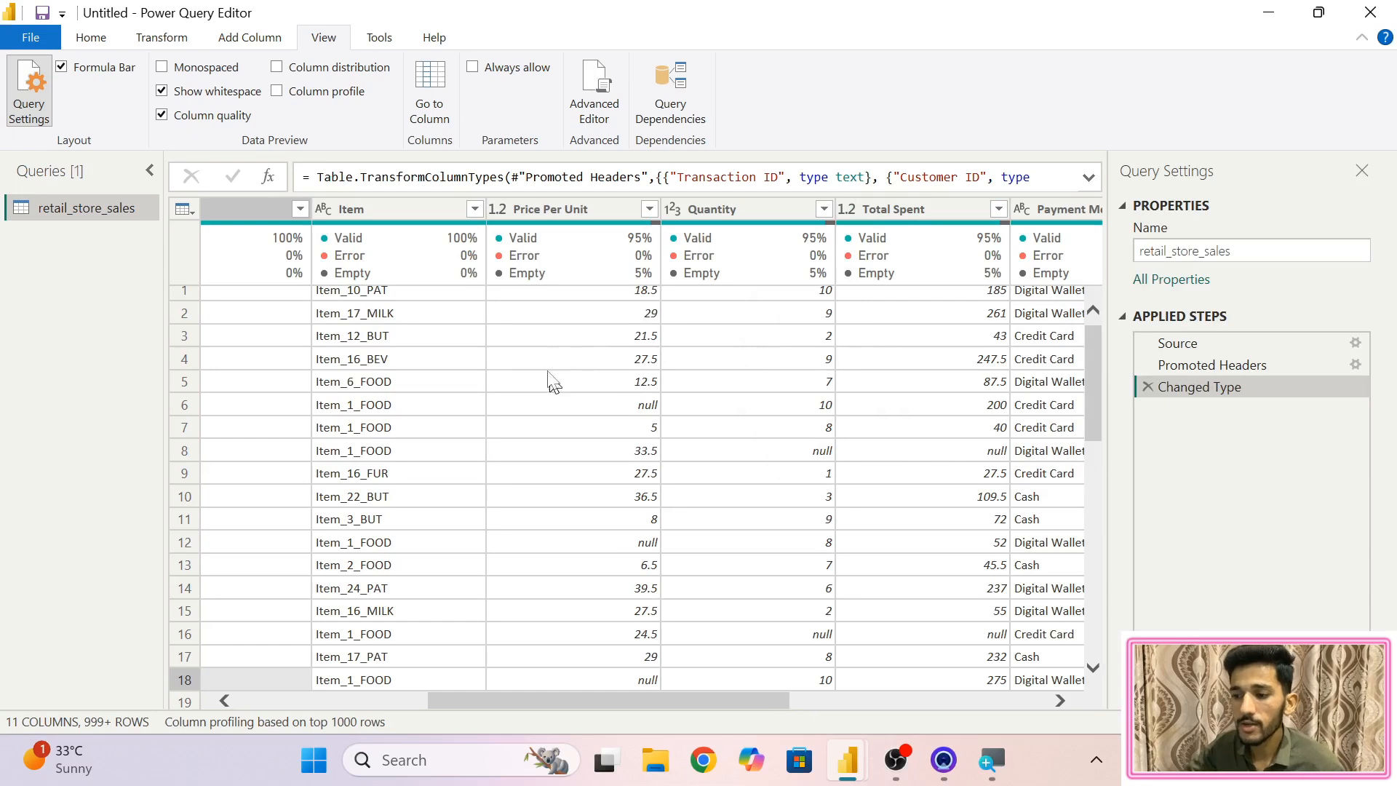
pyautogui.scroll(1, 549, 376)
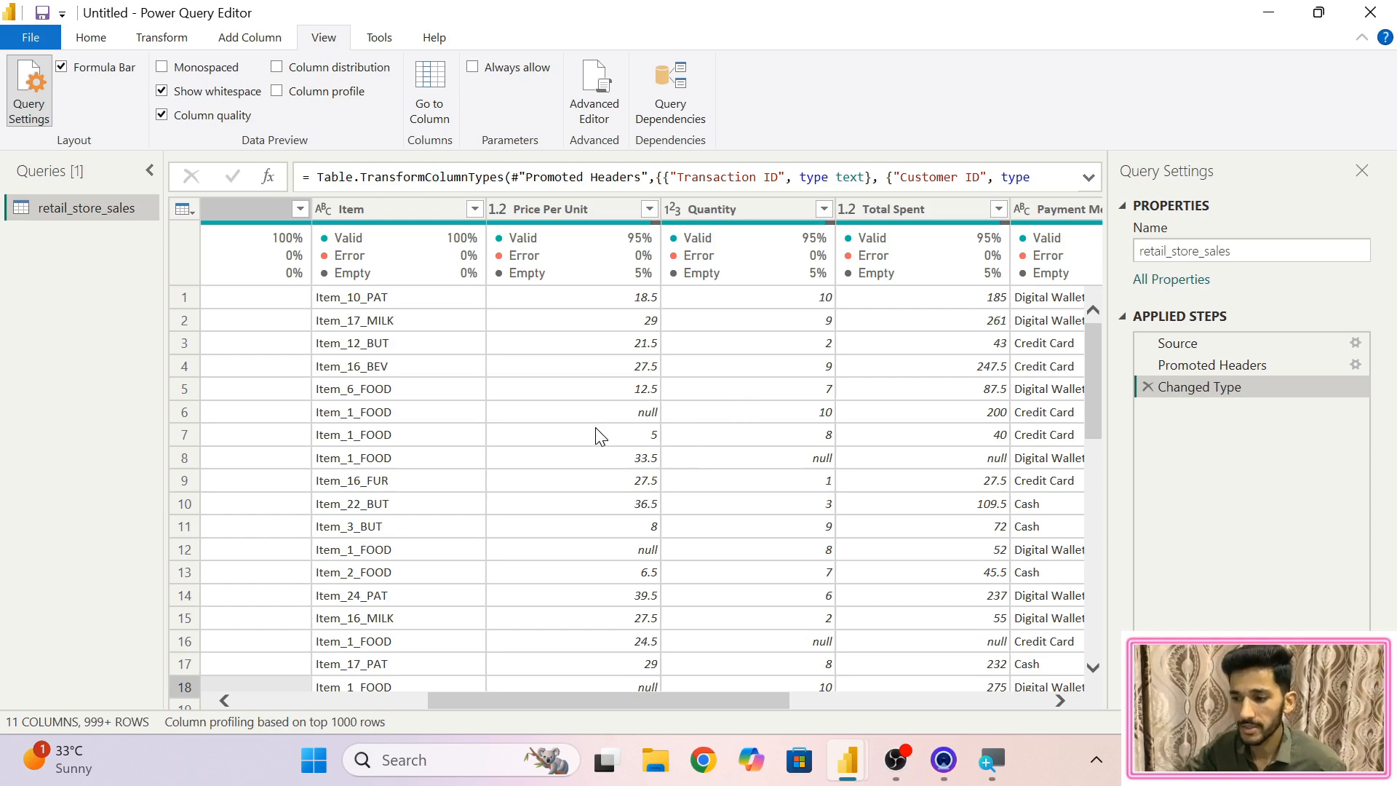
pyautogui.moveTo(579, 705); pyautogui.dragTo(613, 700)
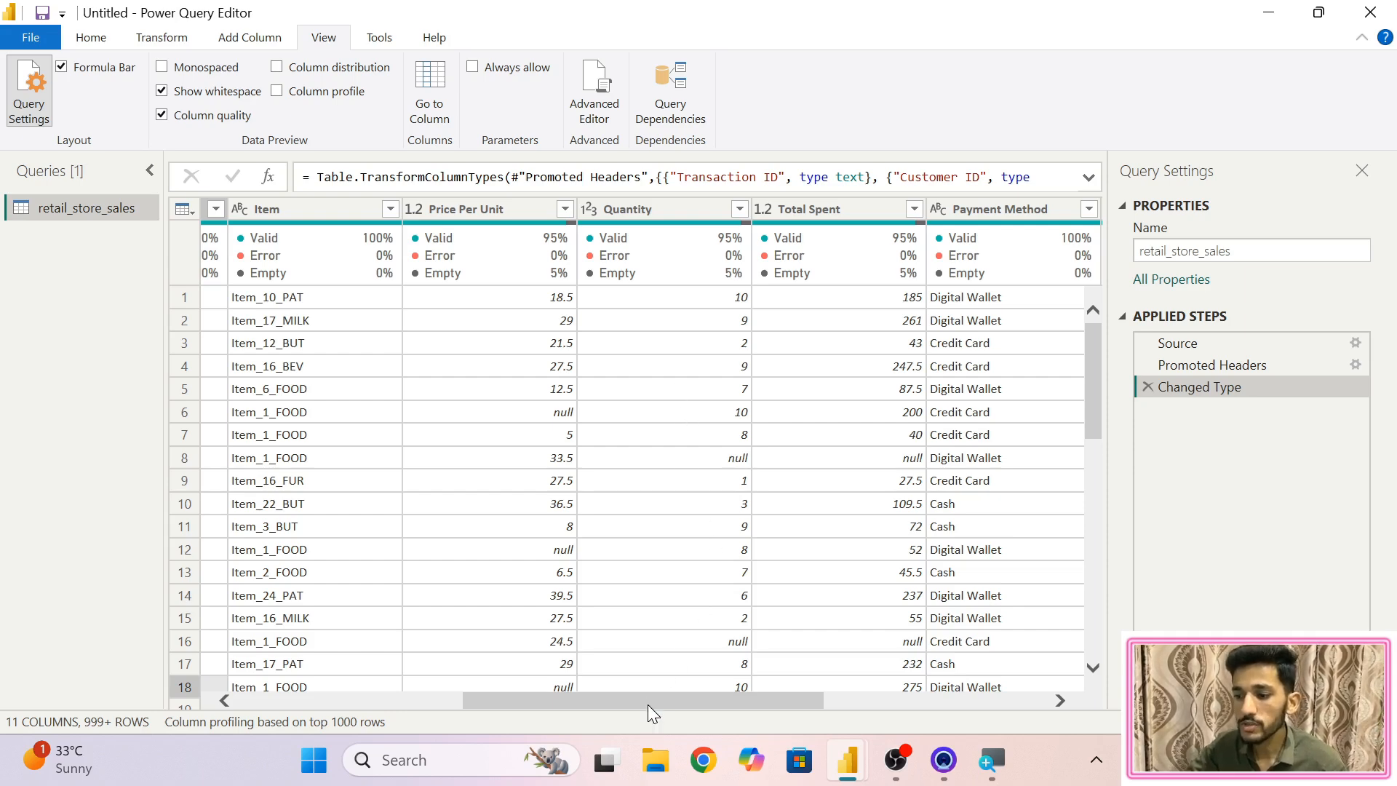
pyautogui.moveTo(648, 704); pyautogui.dragTo(687, 704)
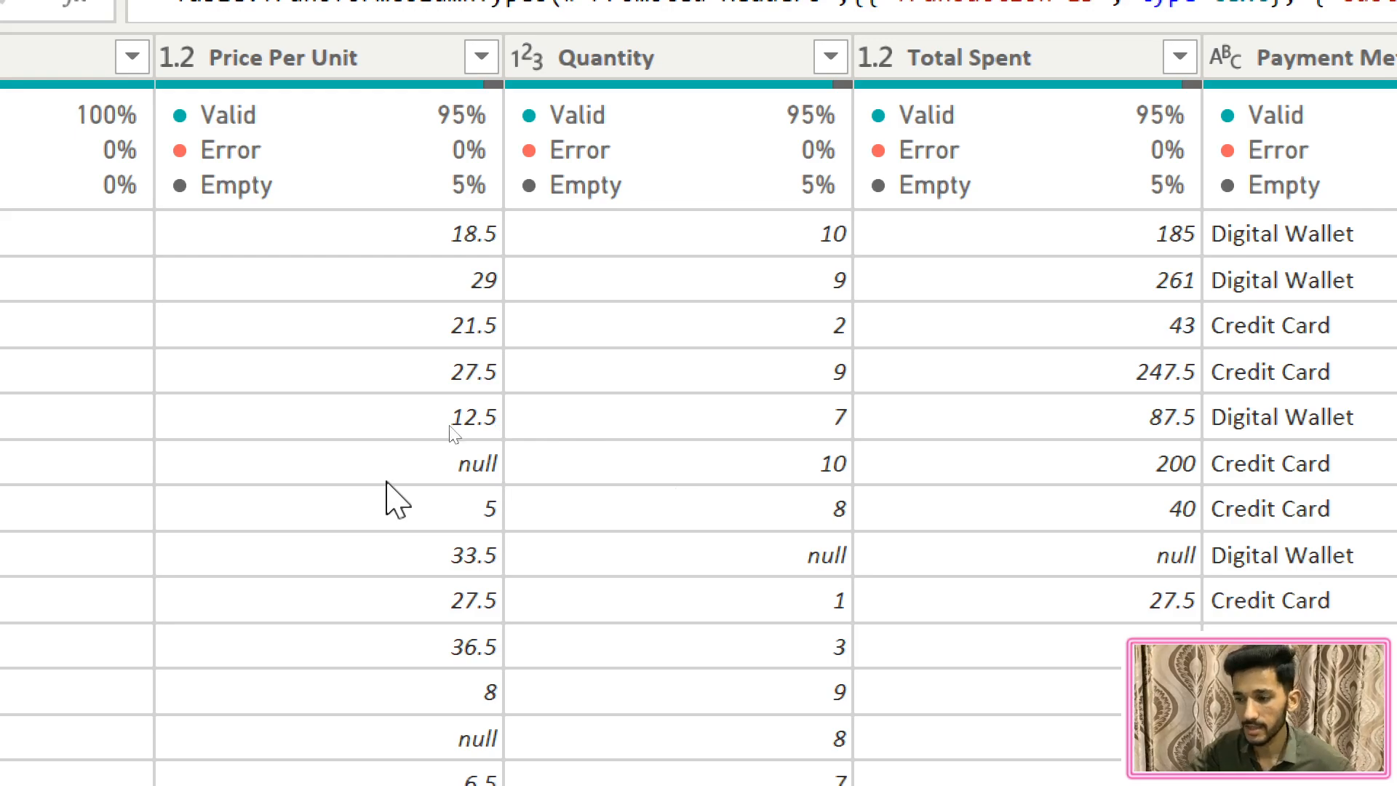
pyautogui.scroll(-3, 784, 466)
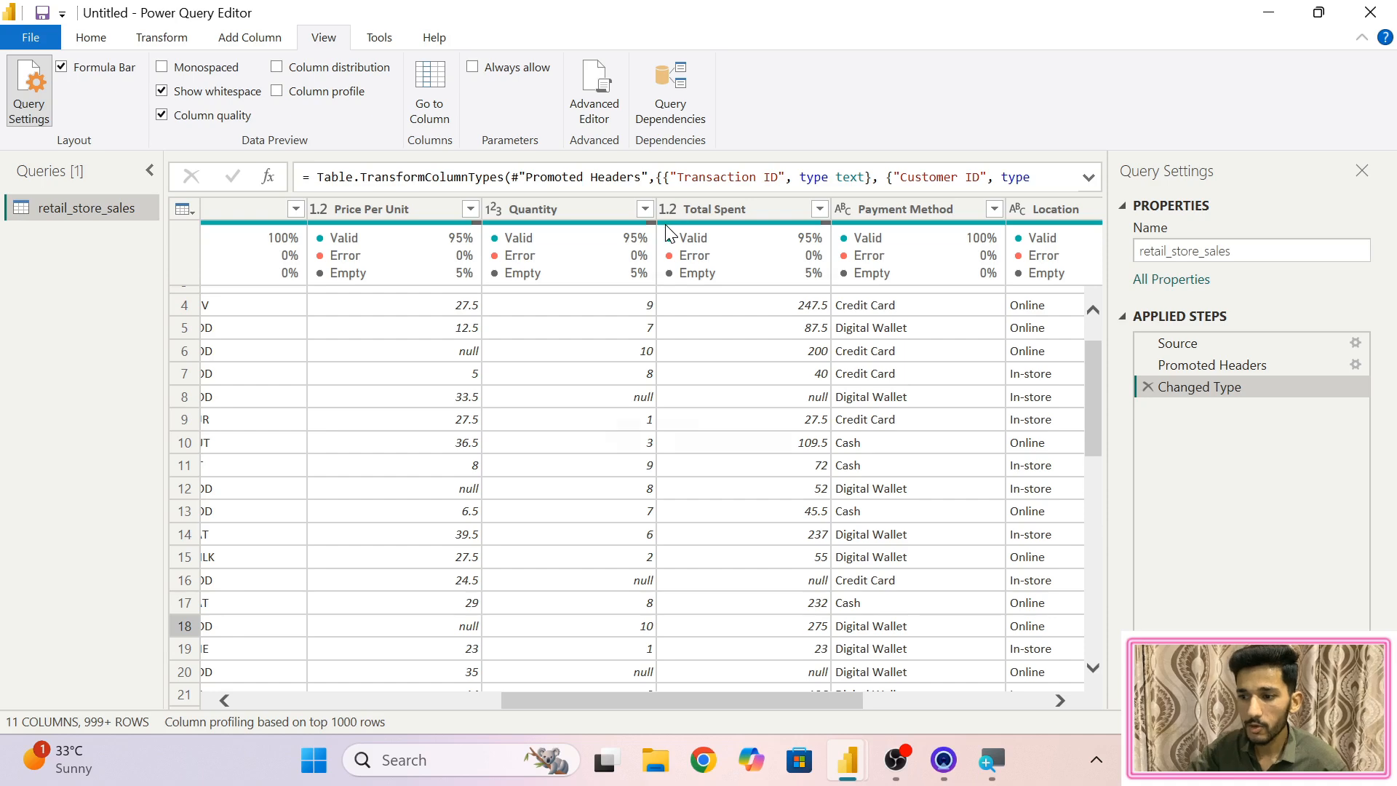
pyautogui.moveTo(668, 234)
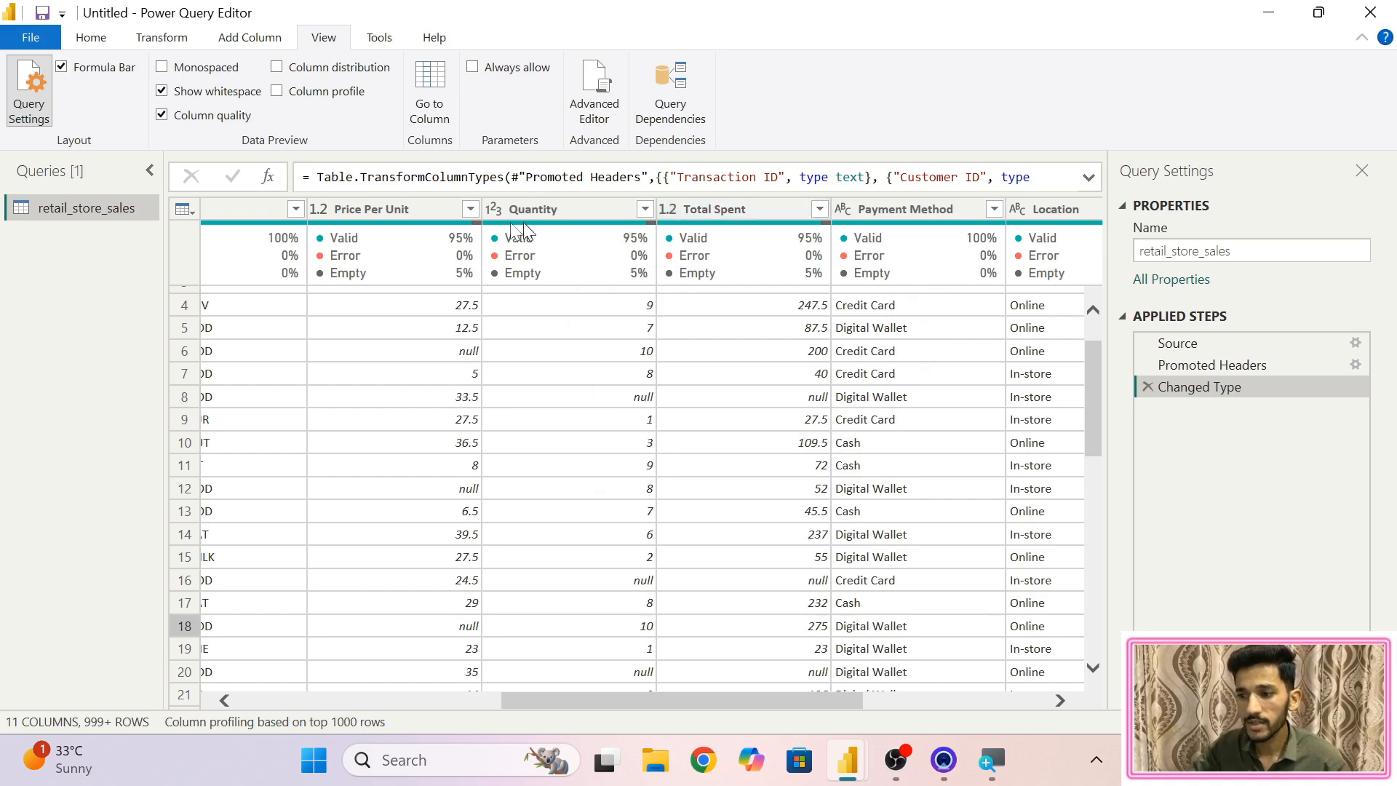
pyautogui.moveTo(428, 239)
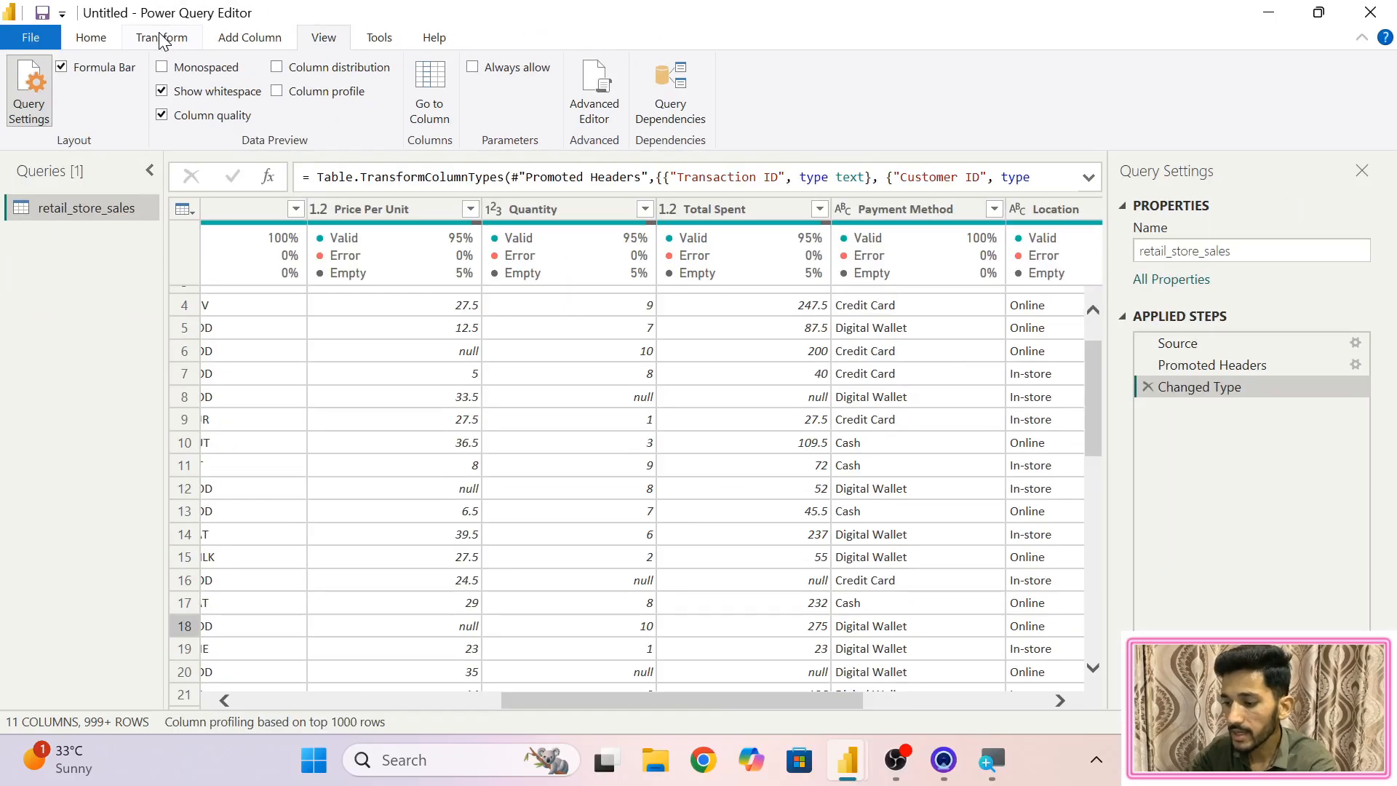
# - Start a new custom column in the retail_store_sales table and name it Price_Per_Unit
pyautogui.click(154, 38)
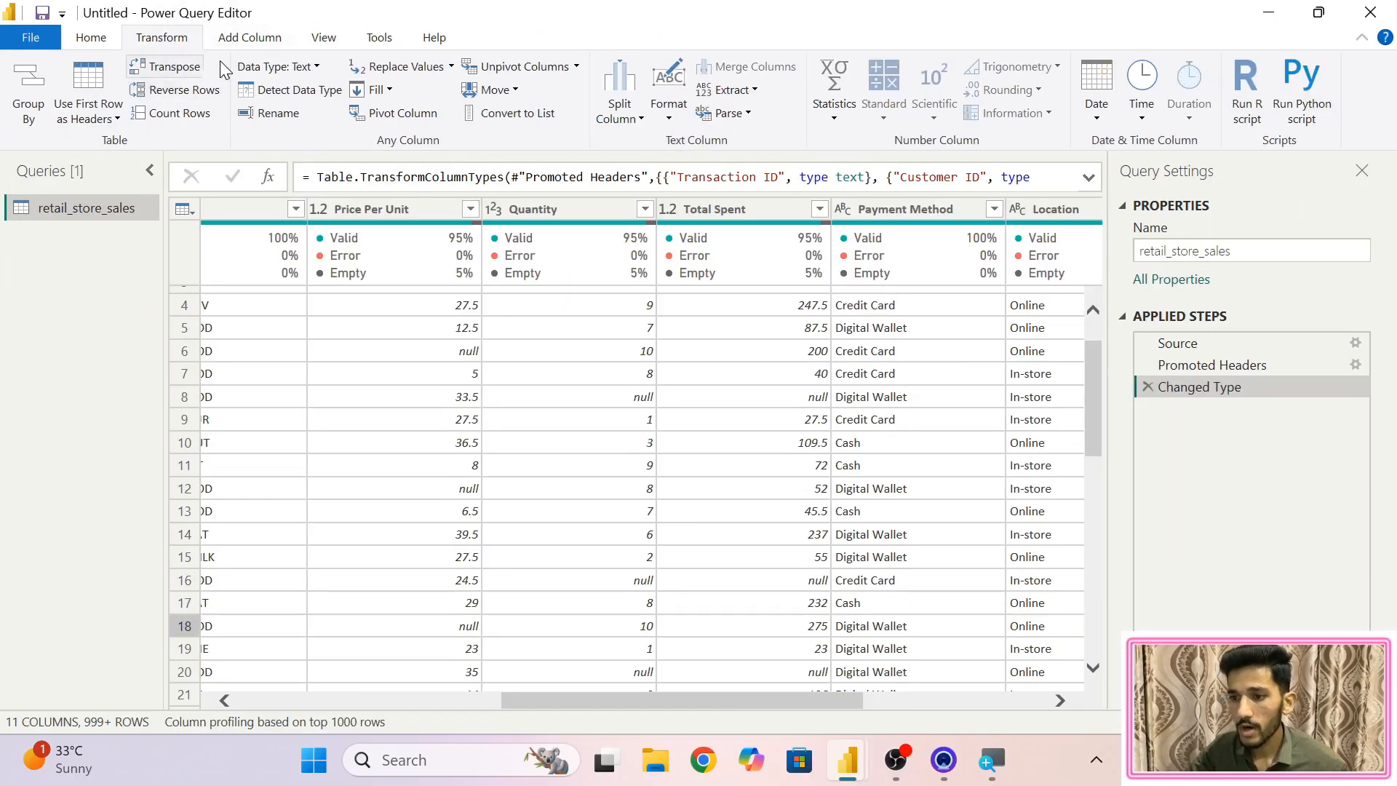
pyautogui.click(256, 38)
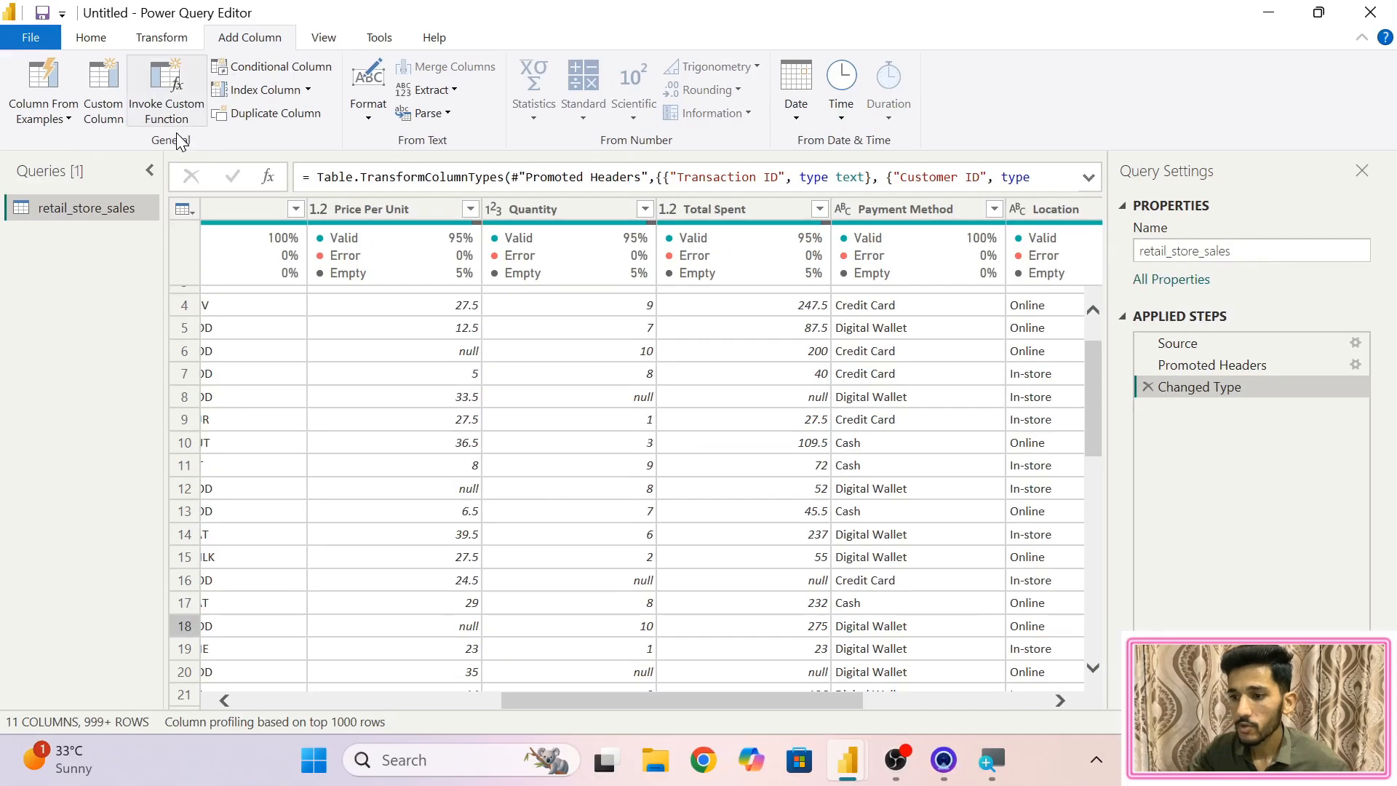
pyautogui.click(113, 90)
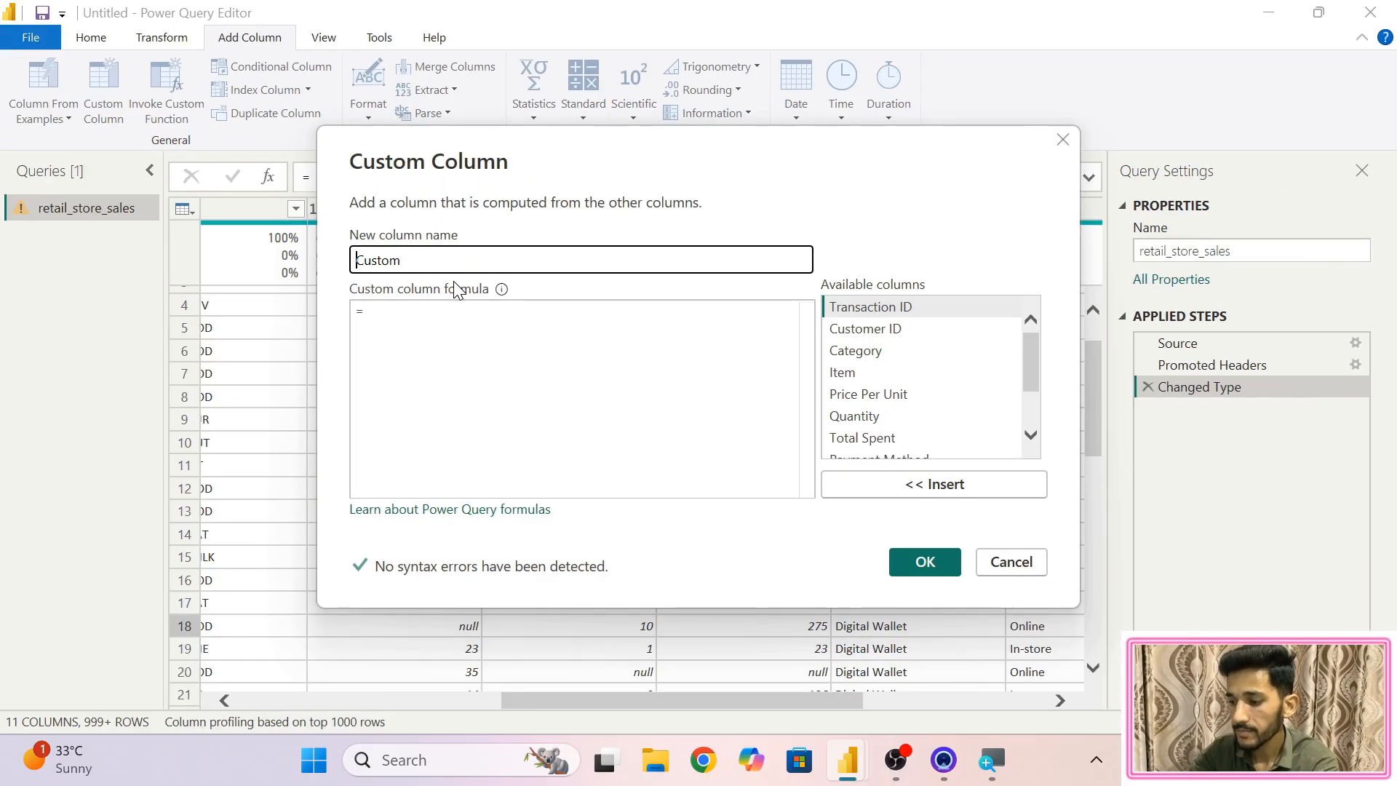
pyautogui.click(467, 266)
pyautogui.press('BackSpace')
pyautogui.press('BackSpace')
pyautogui.press('BackSpace')
pyautogui.press('BackSpace')
pyautogui.press('BackSpace')
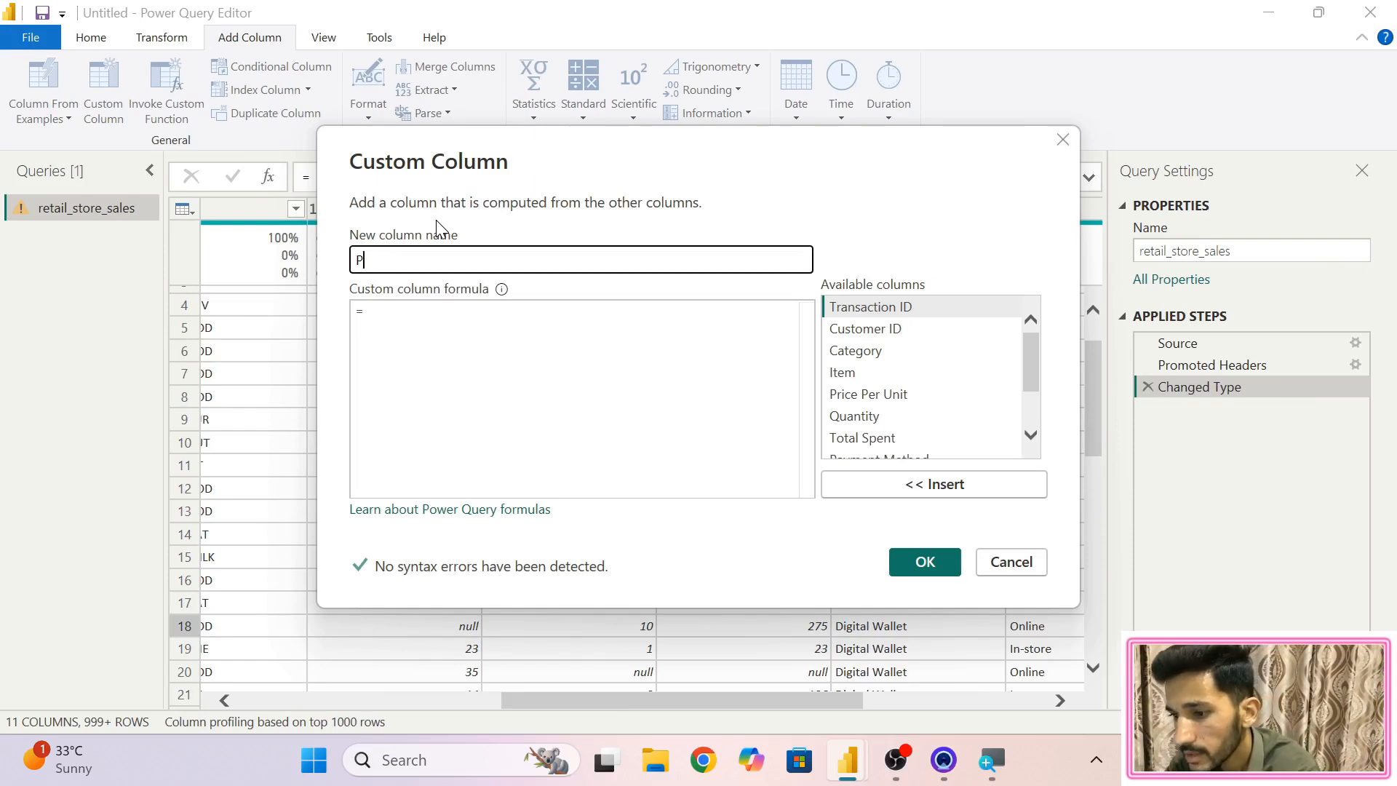
pyautogui.write('Price_Per_Unit')
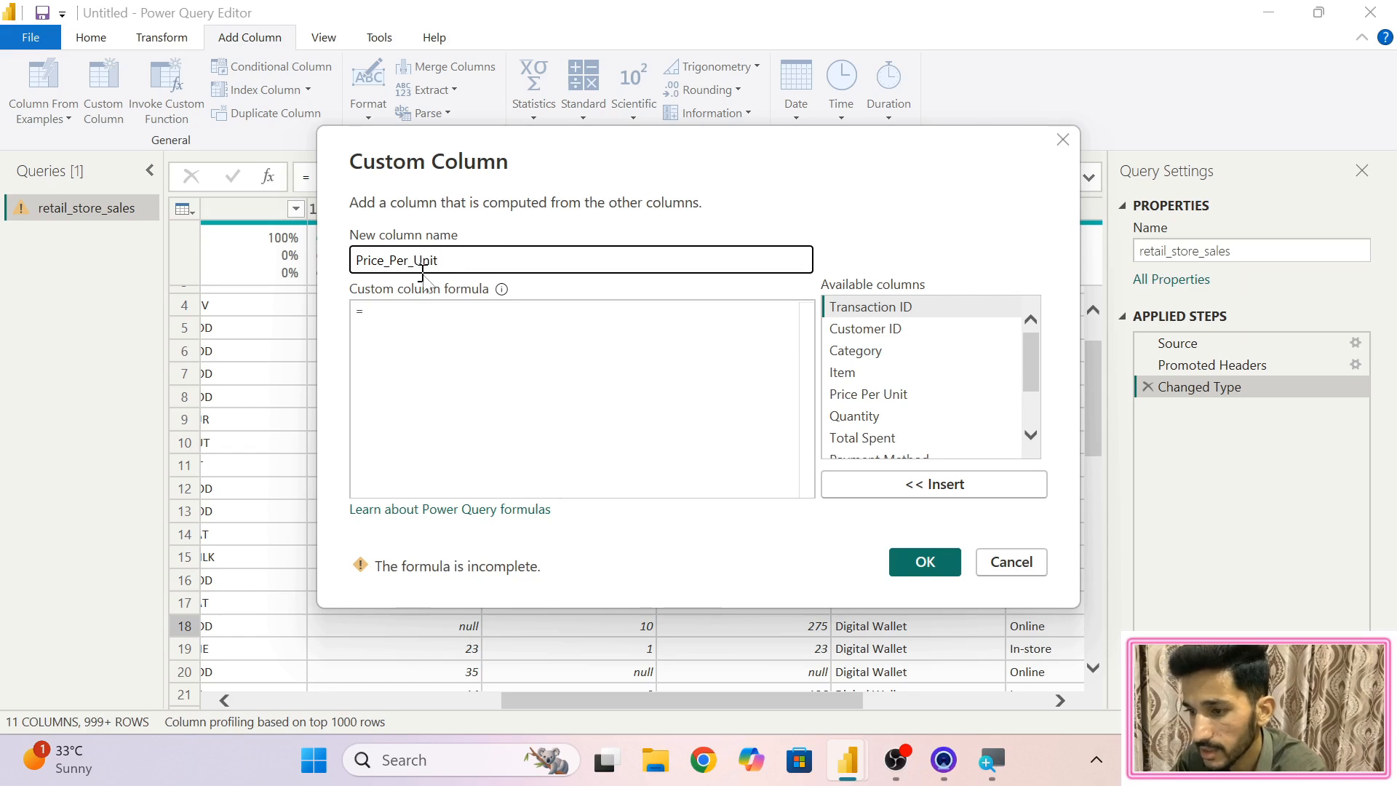
# - Enter the custom column formula [Total Spent]/[Quantity] and create the column
pyautogui.click(425, 318)
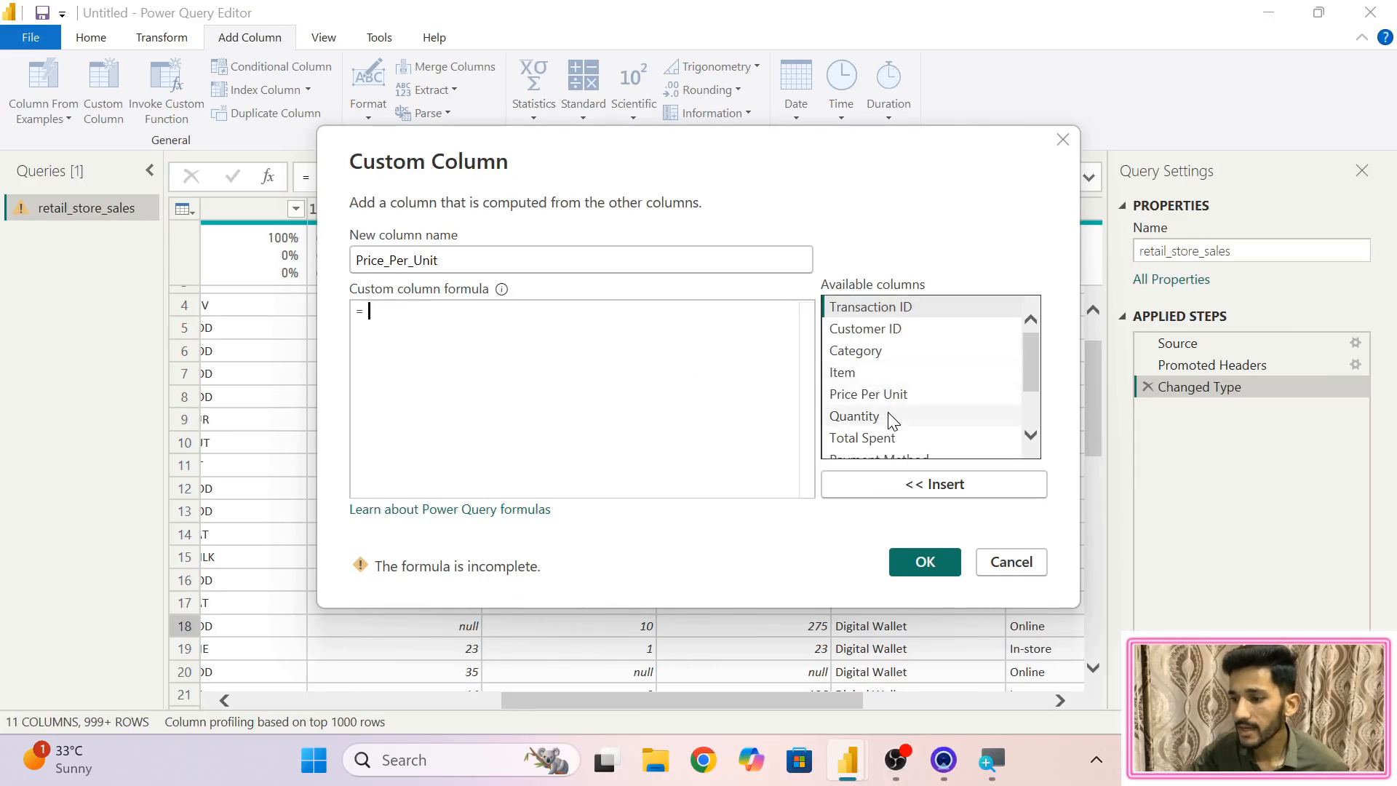
pyautogui.scroll(-2, 888, 415)
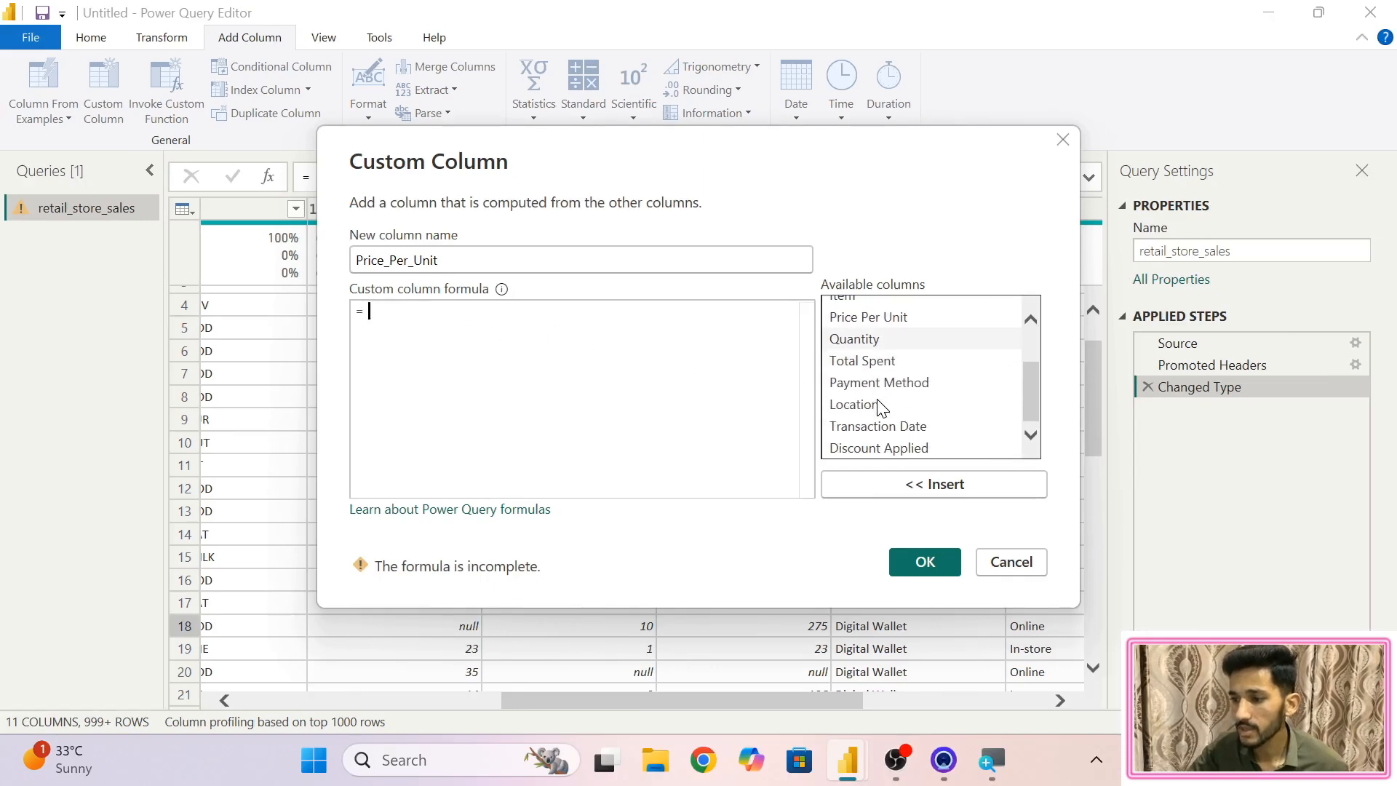
pyautogui.scroll(3, 870, 385)
pyautogui.scroll(-1, 864, 366)
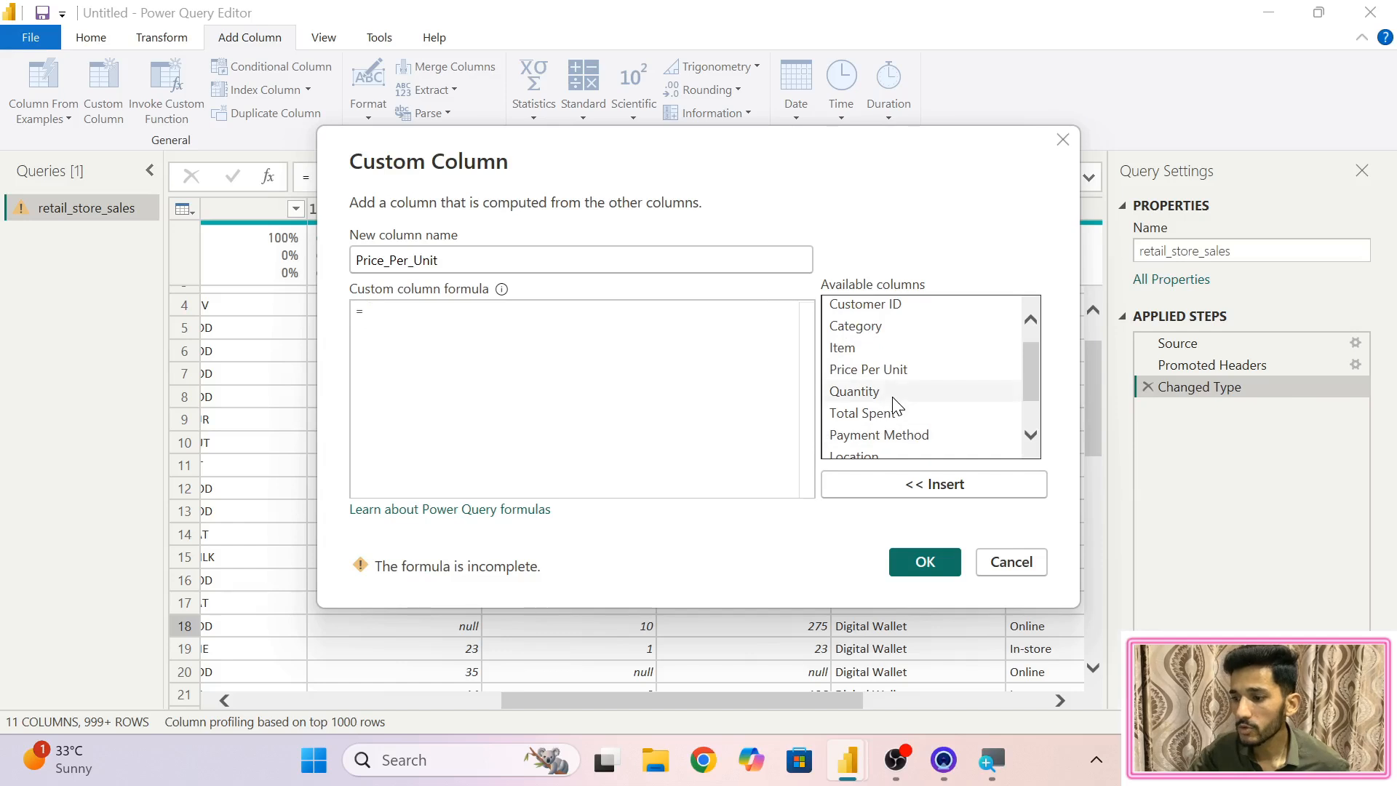
pyautogui.scroll(-1, 892, 408)
pyautogui.scroll(-1, 892, 412)
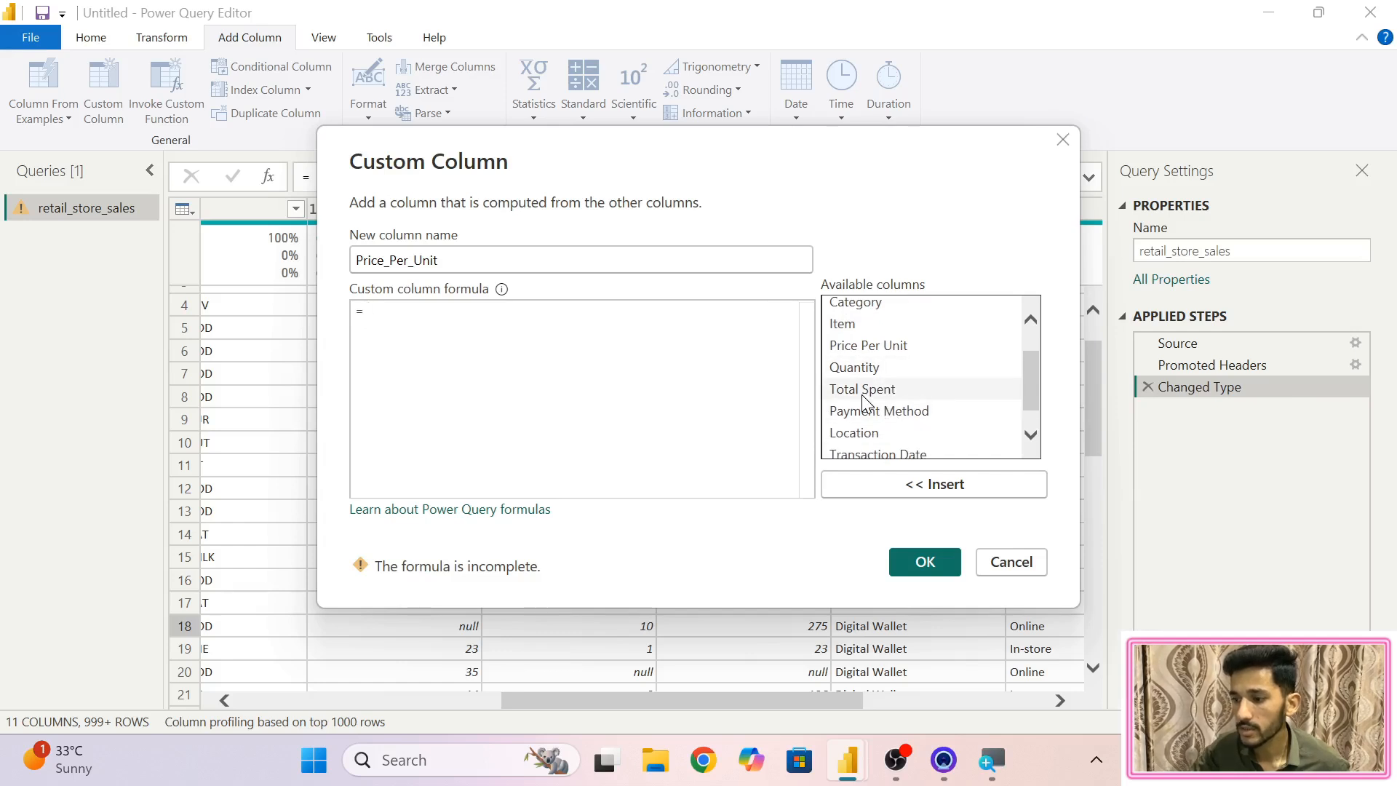
pyautogui.click(872, 390)
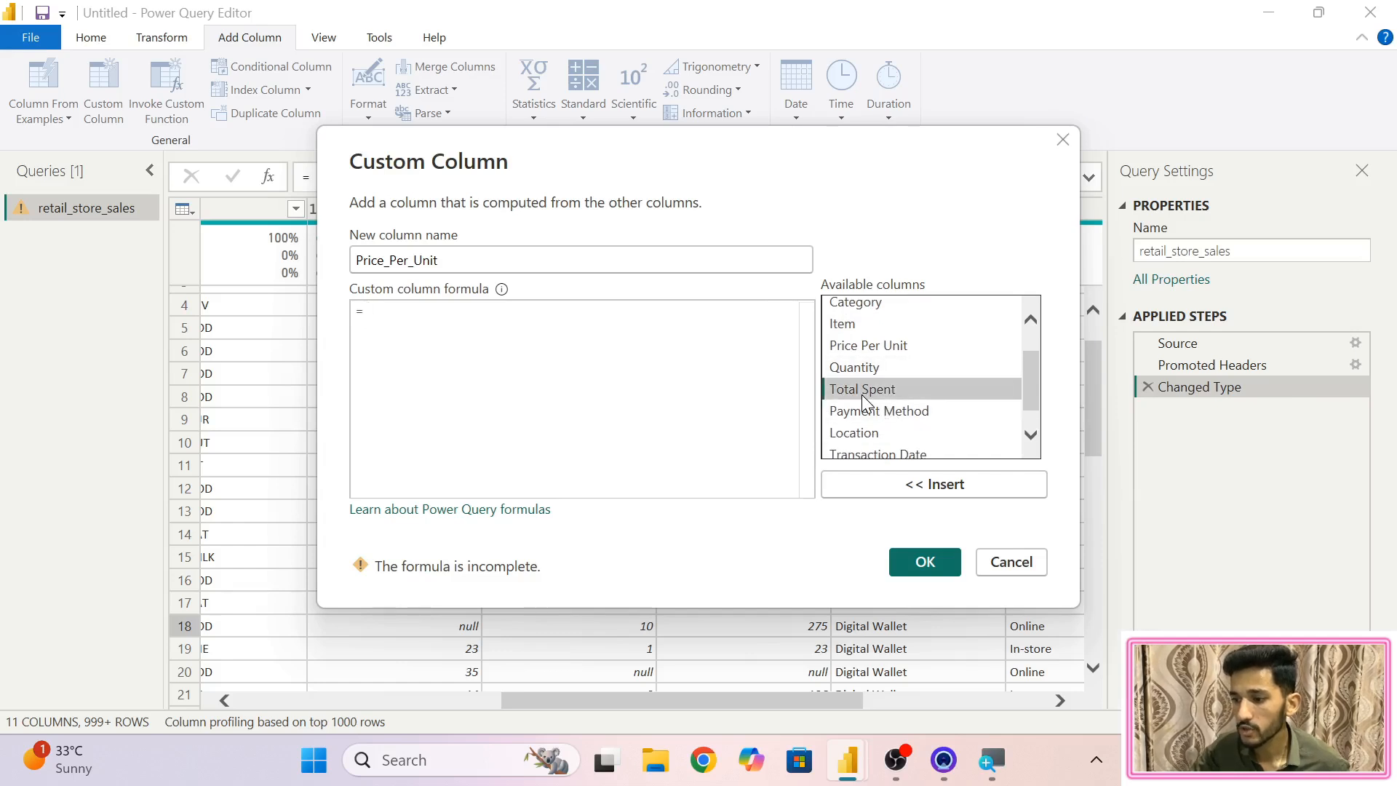
pyautogui.click(937, 489)
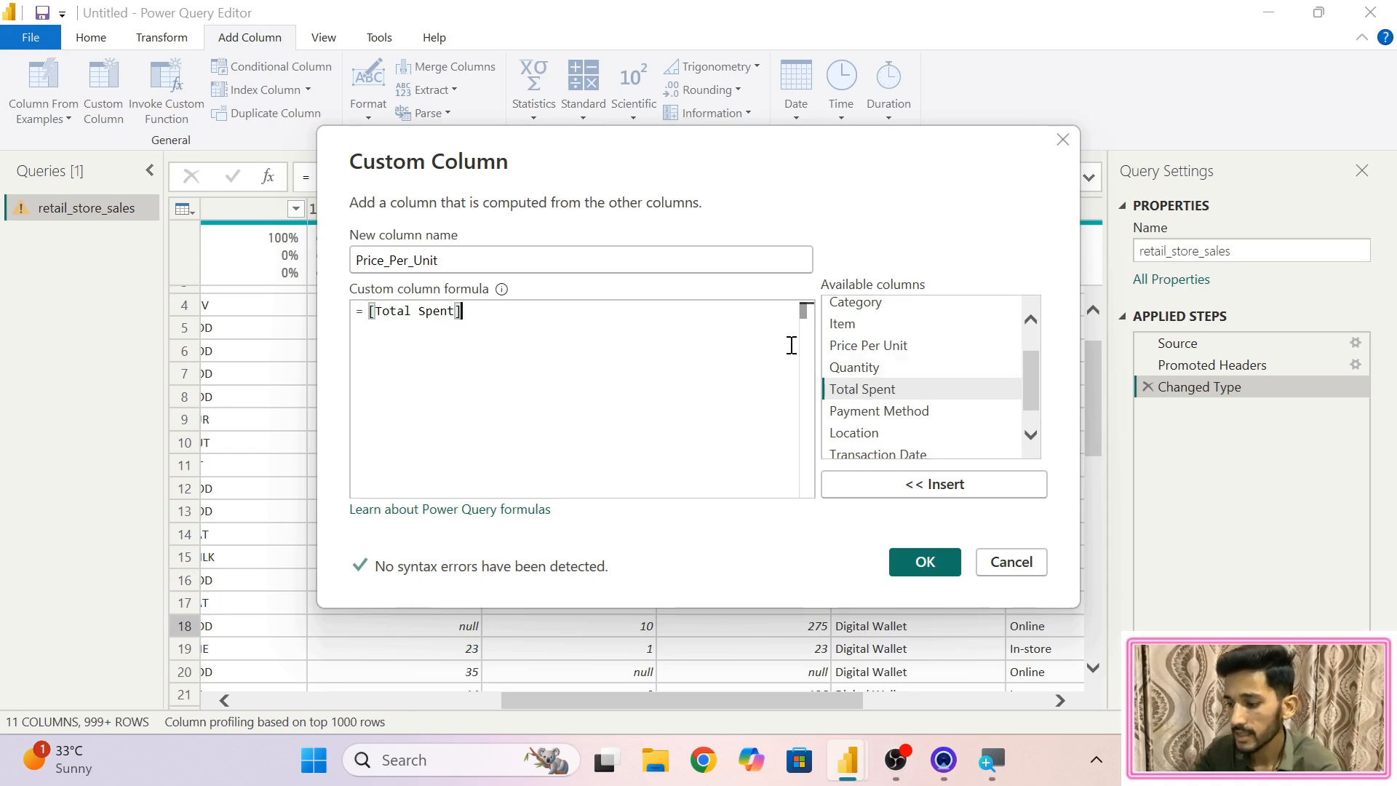
pyautogui.write('/')
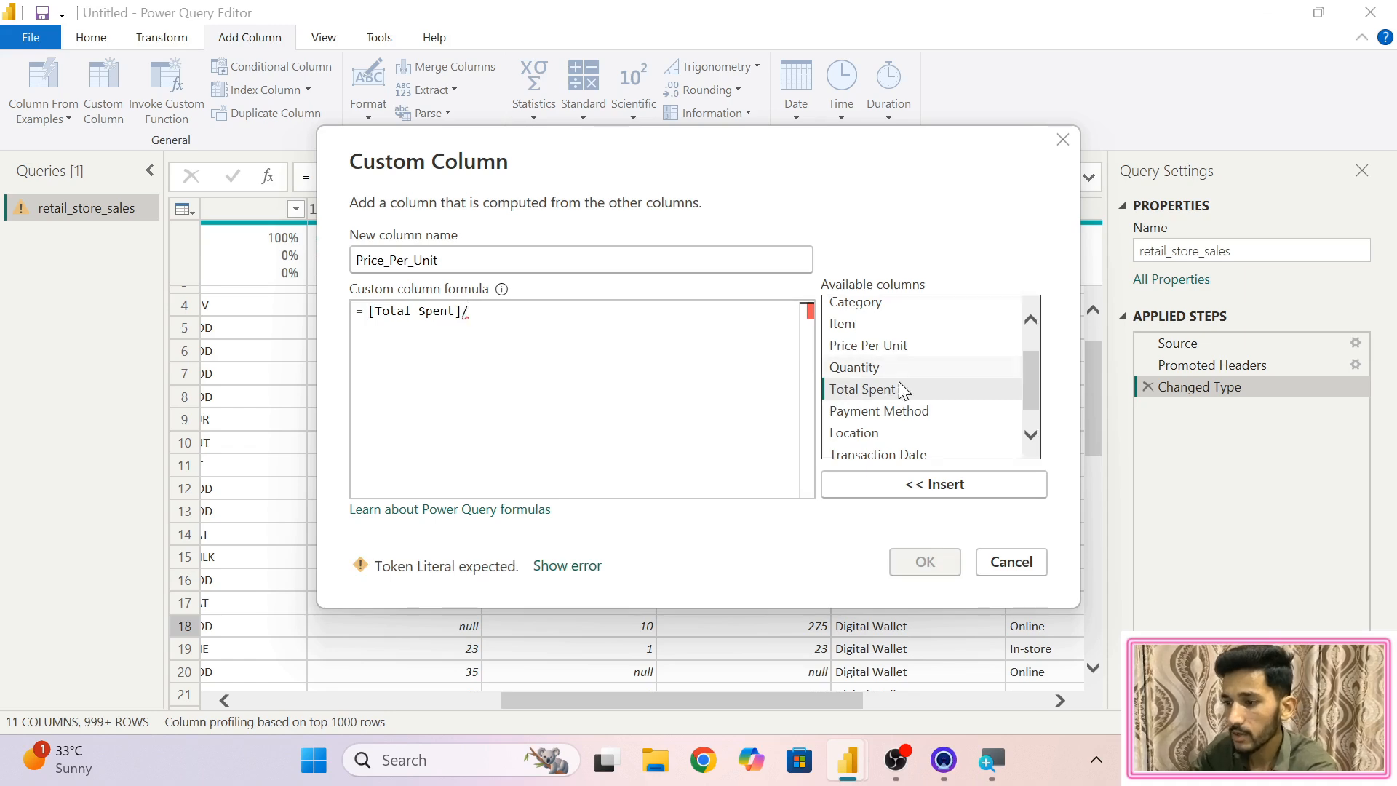
pyautogui.click(883, 368)
pyautogui.click(916, 489)
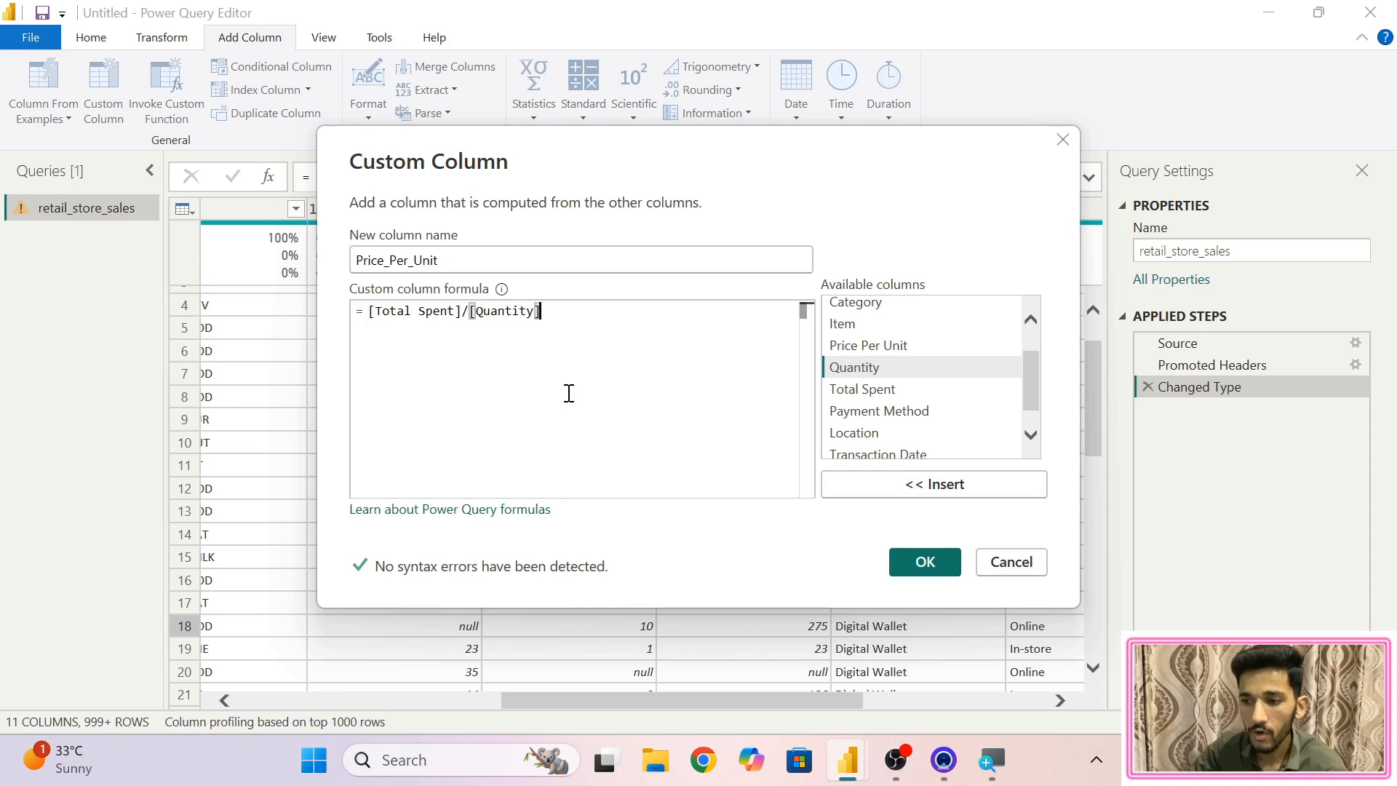
pyautogui.click(919, 565)
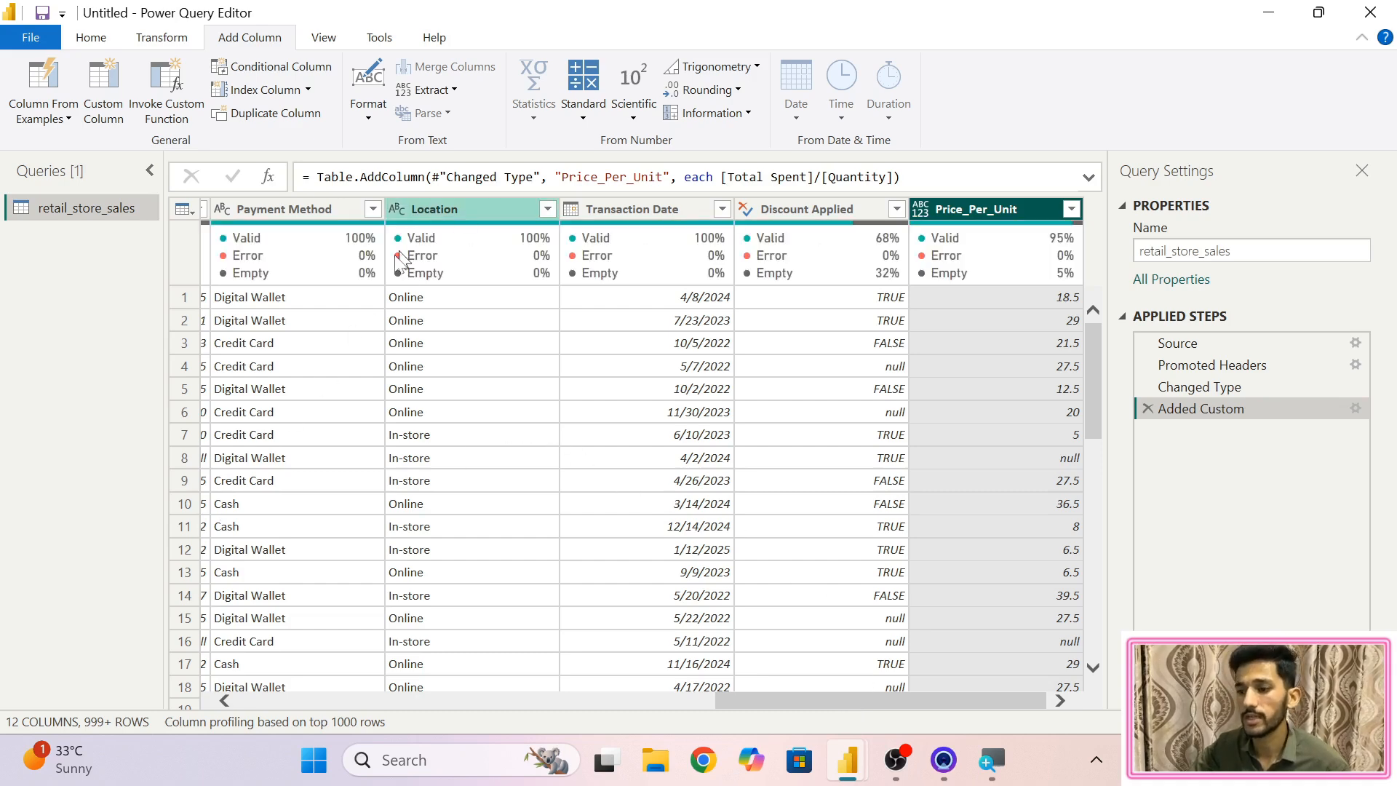
# - Turn off column quality and move the Price_Per_Unit column between Price Per Unit and Quantity
pyautogui.click(324, 37)
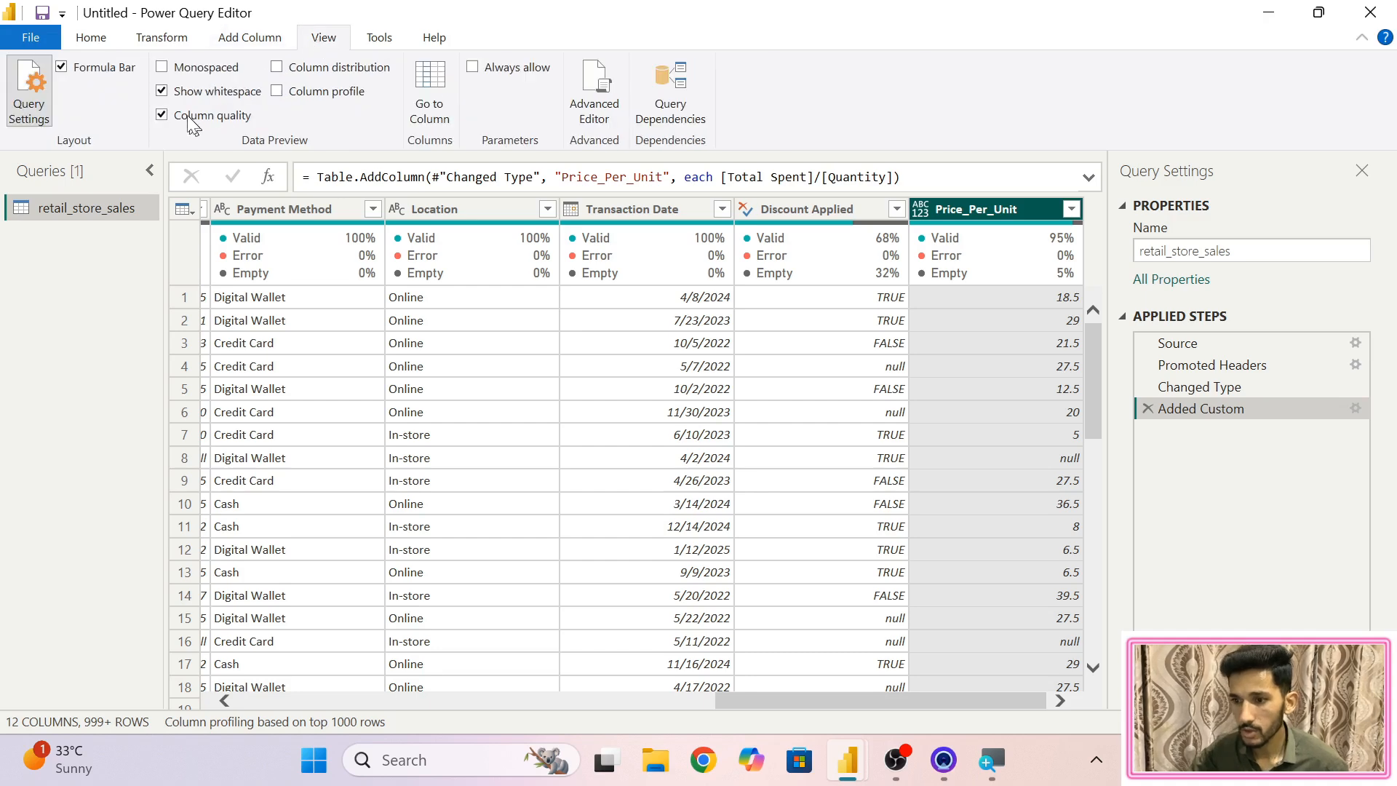
pyautogui.click(162, 115)
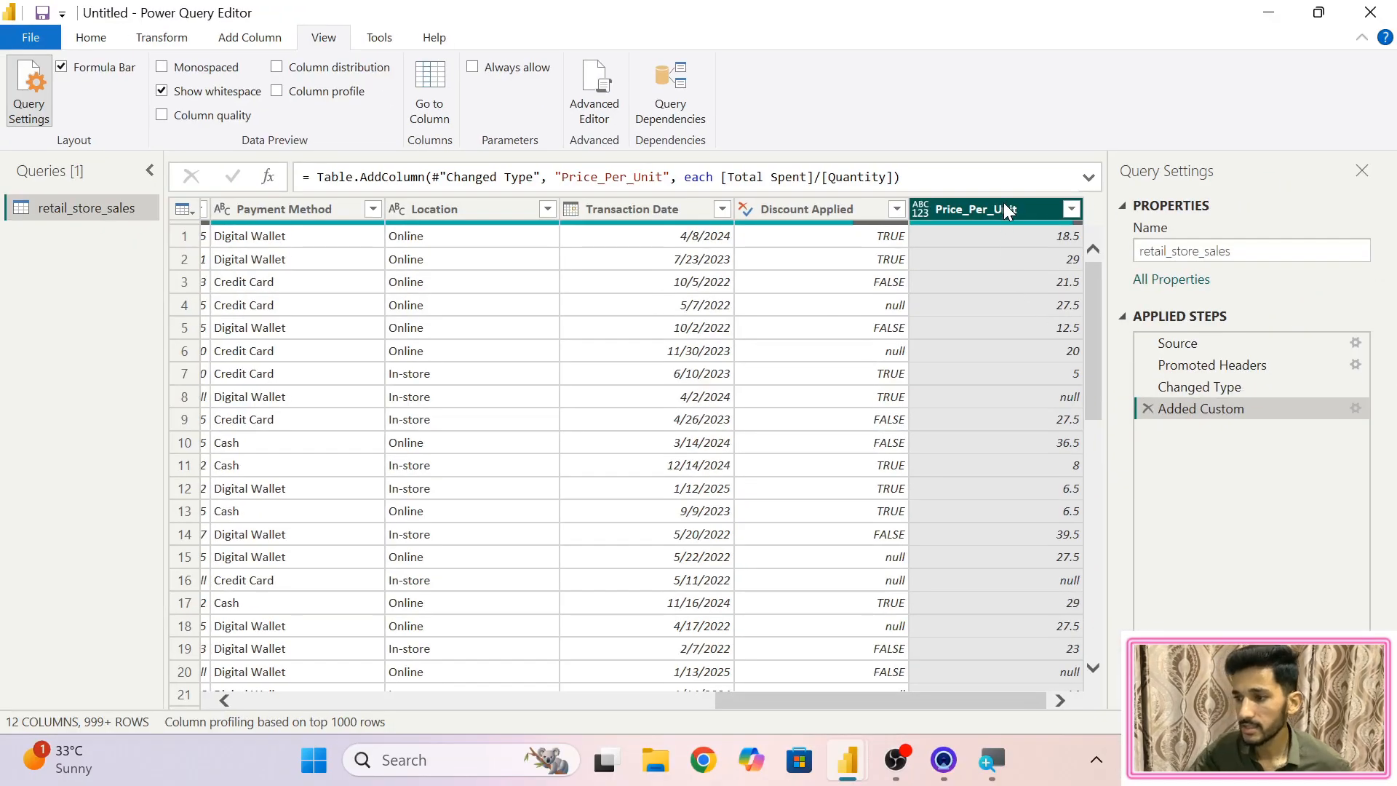
pyautogui.moveTo(994, 212); pyautogui.dragTo(196, 296)
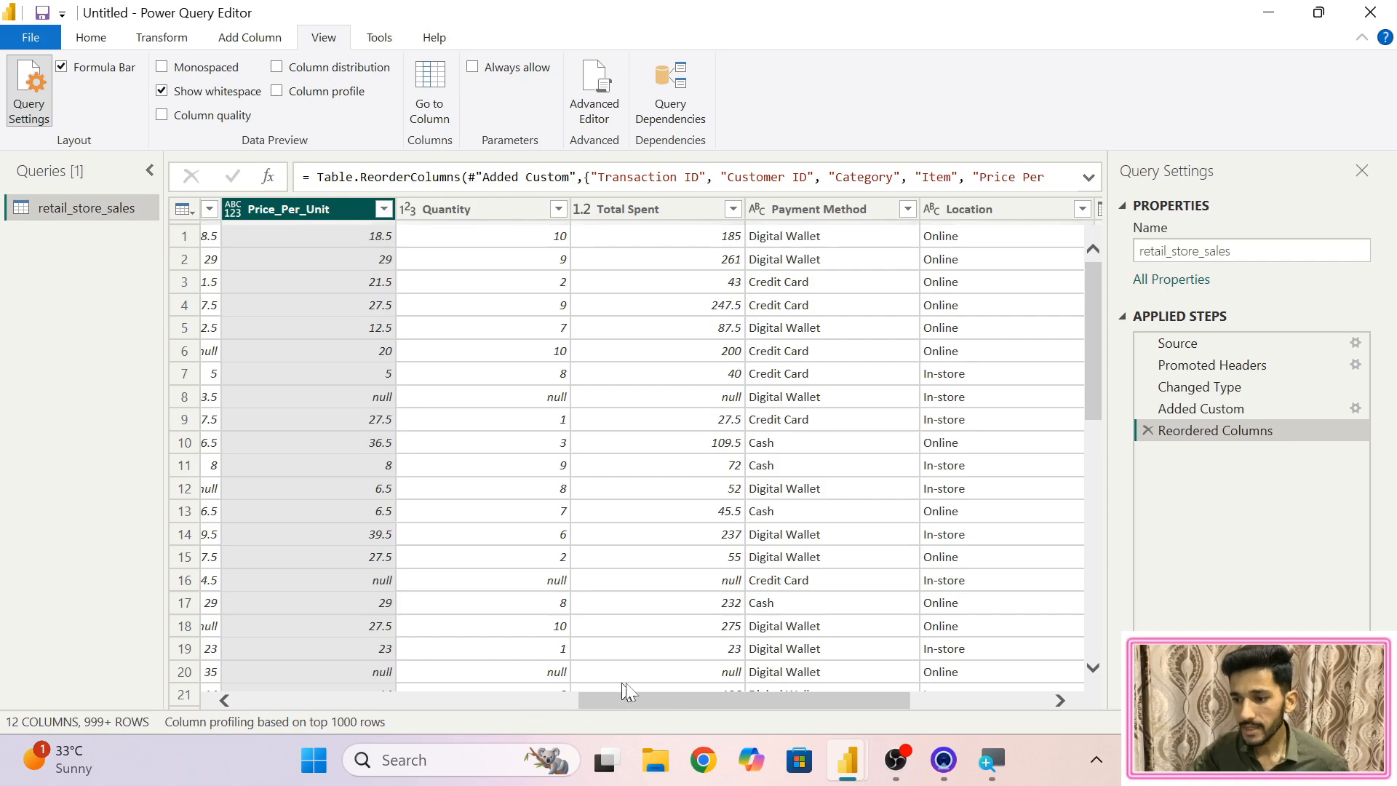
pyautogui.moveTo(588, 700); pyautogui.dragTo(545, 709)
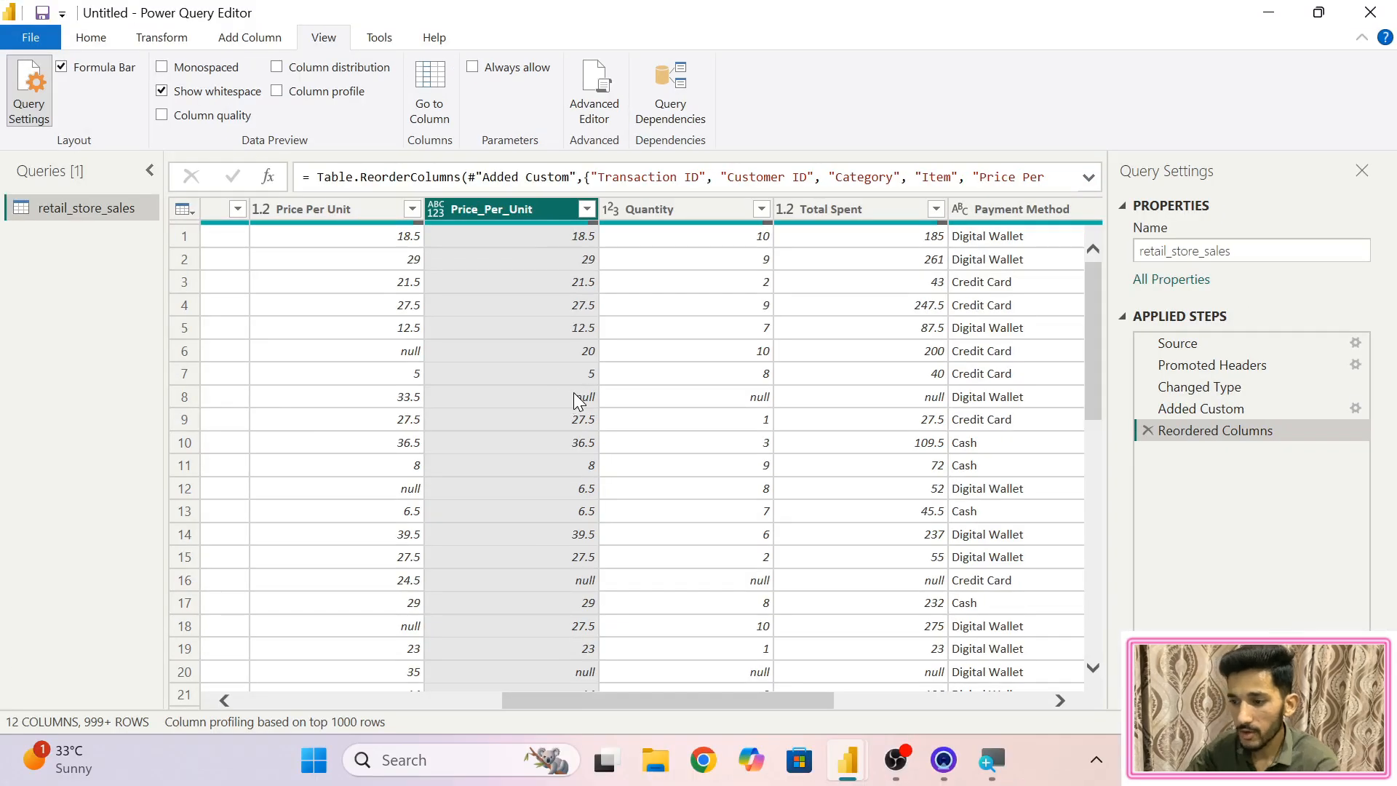
# - Filter the Total Spent column to null rows only to inspect them, and delete the Filtered Rows step
pyautogui.scroll(-1, 568, 395)
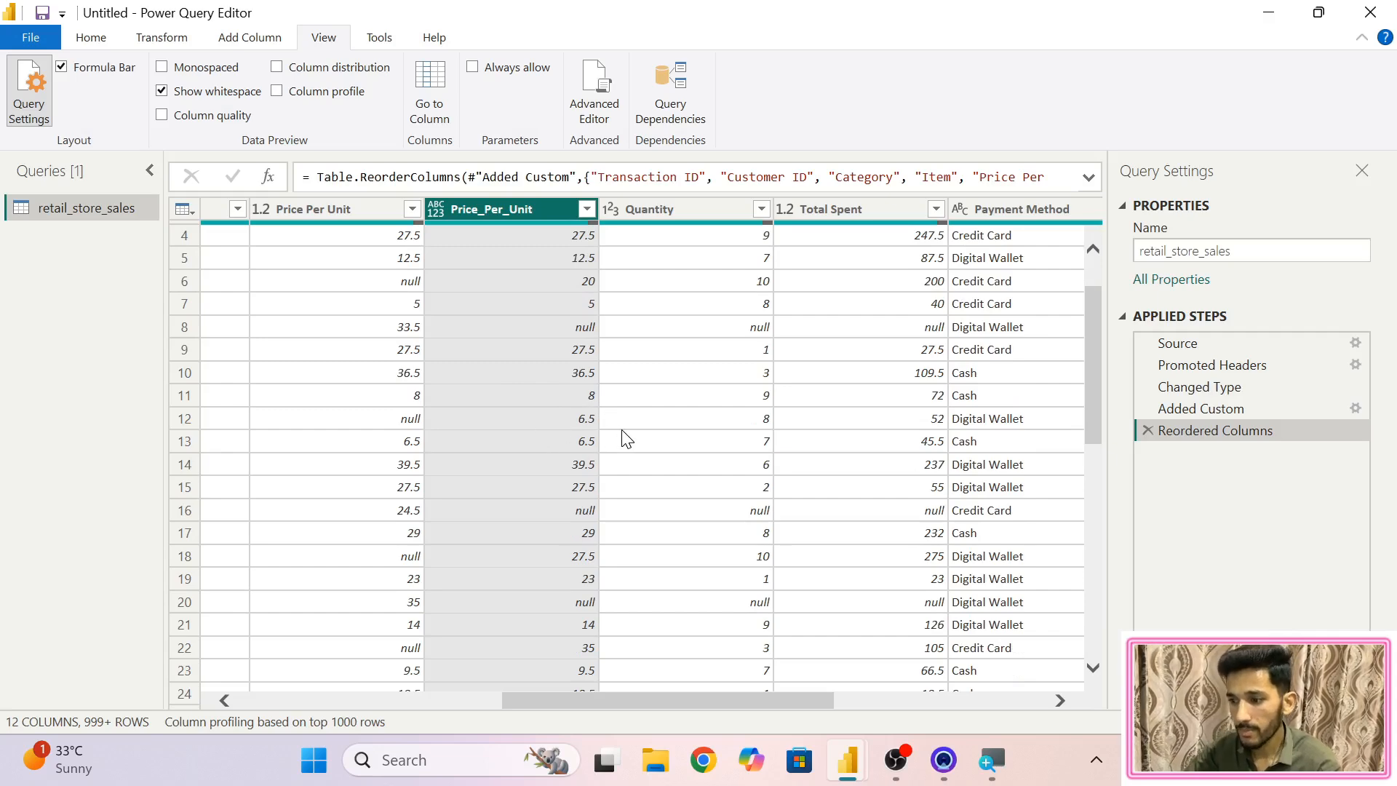
pyautogui.scroll(-1, 628, 439)
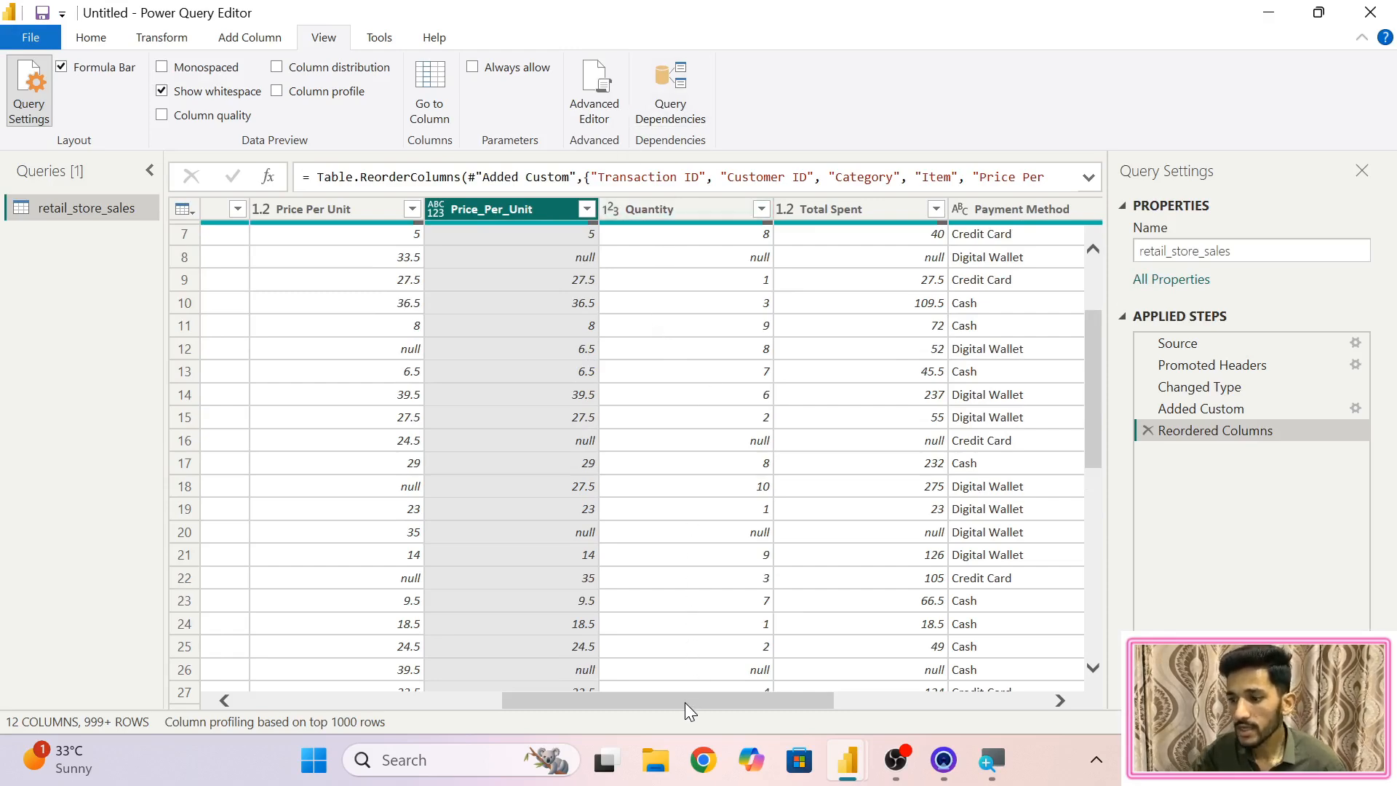
pyautogui.moveTo(685, 702); pyautogui.dragTo(715, 705)
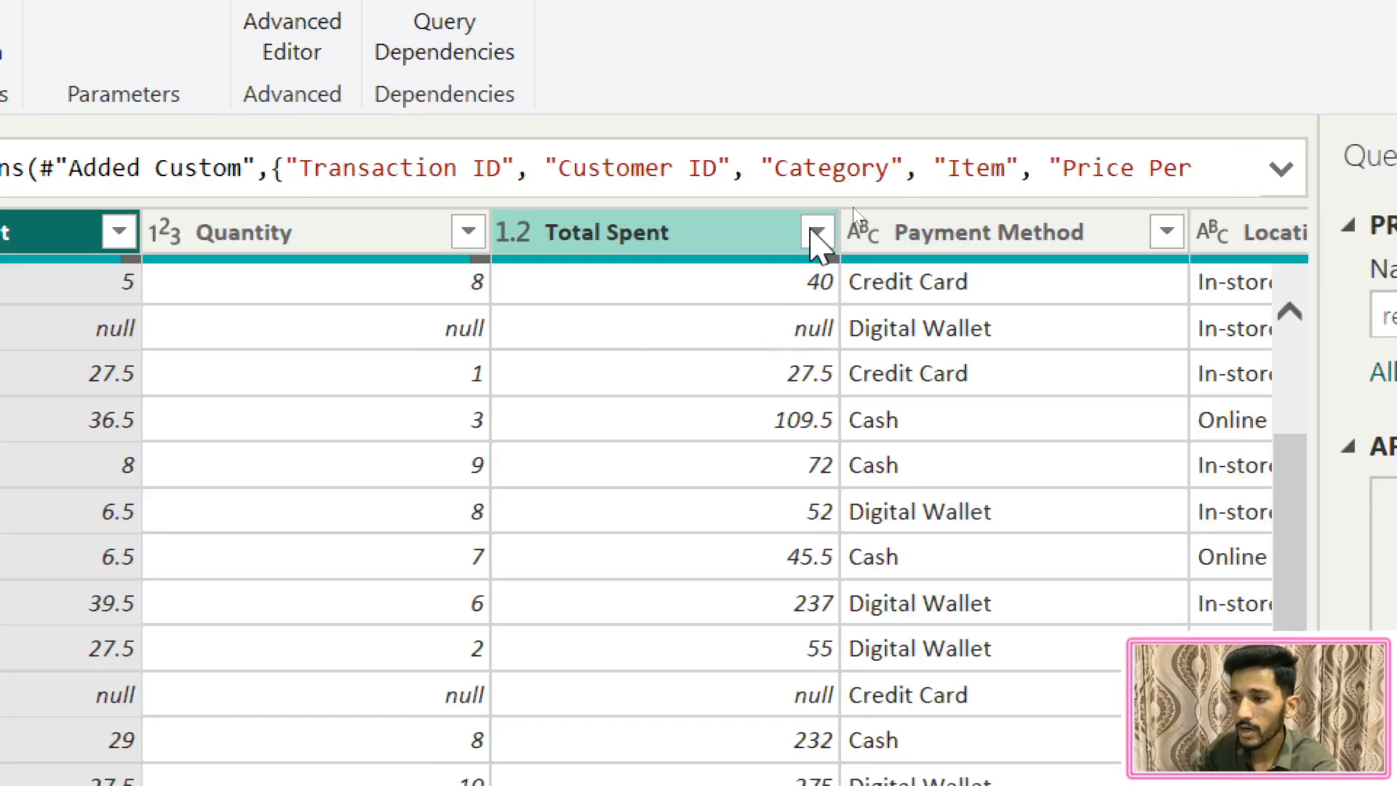
pyautogui.click(816, 231)
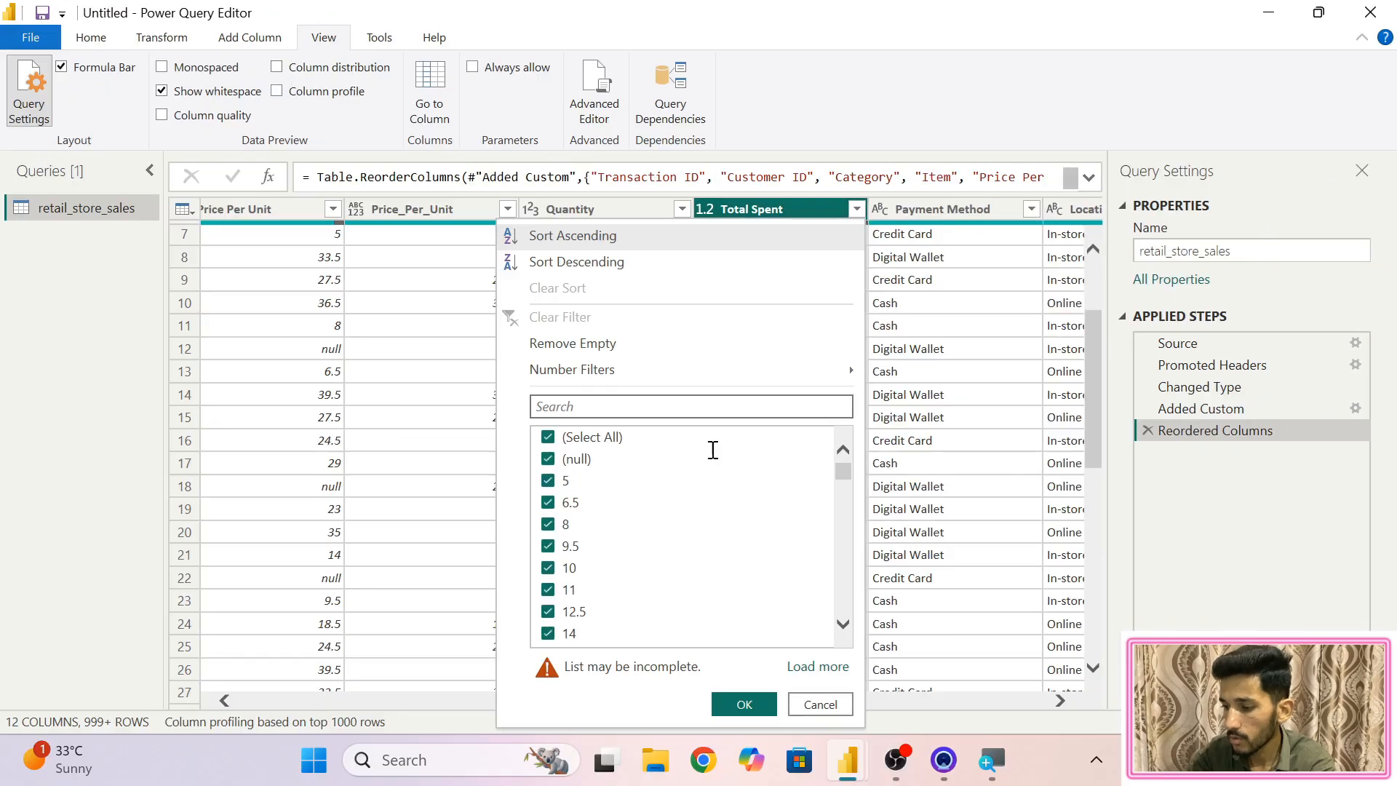
pyautogui.click(567, 438)
pyautogui.click(549, 454)
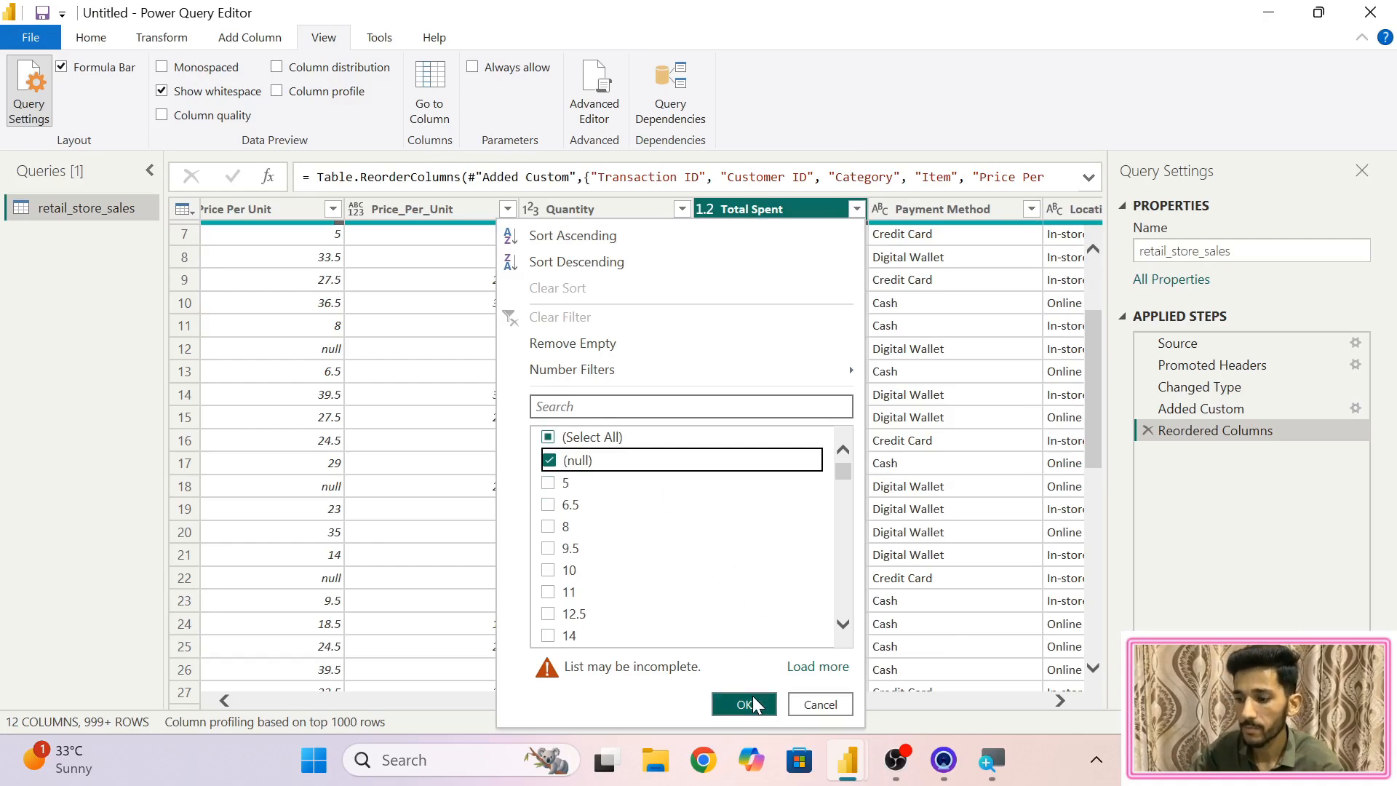
pyautogui.click(743, 703)
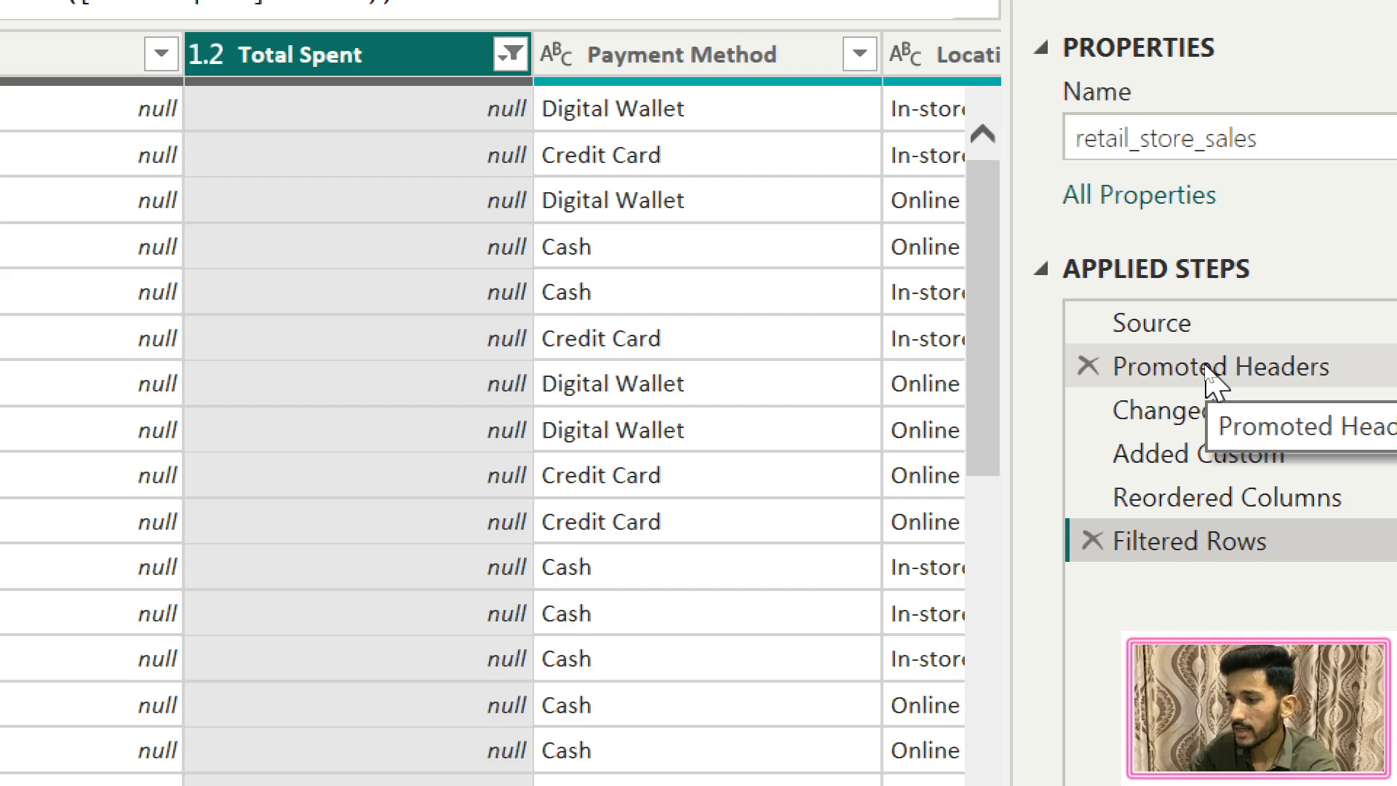
pyautogui.click(1089, 540)
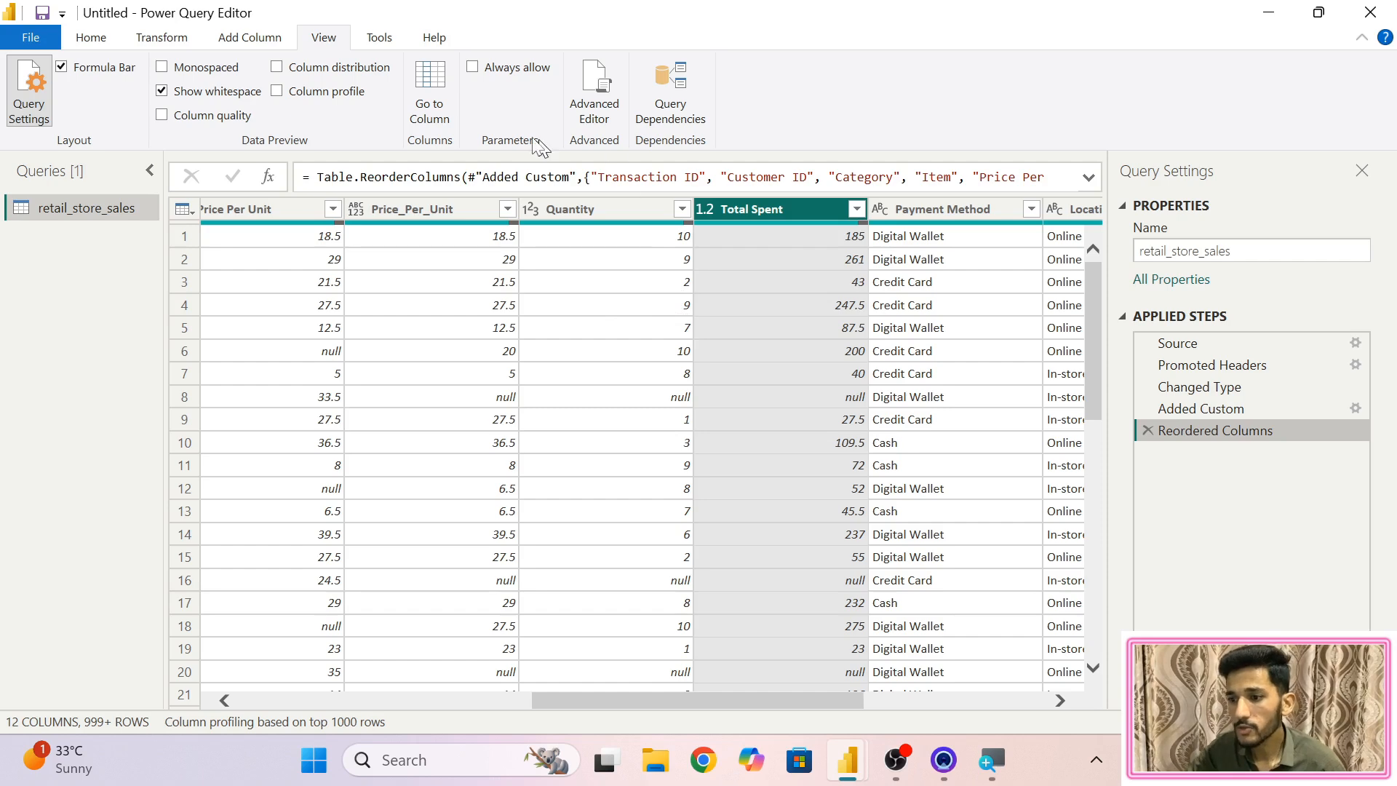
# - Try filling the null values in the Total Spent column downward, and delete the Filled Down step
pyautogui.click(175, 47)
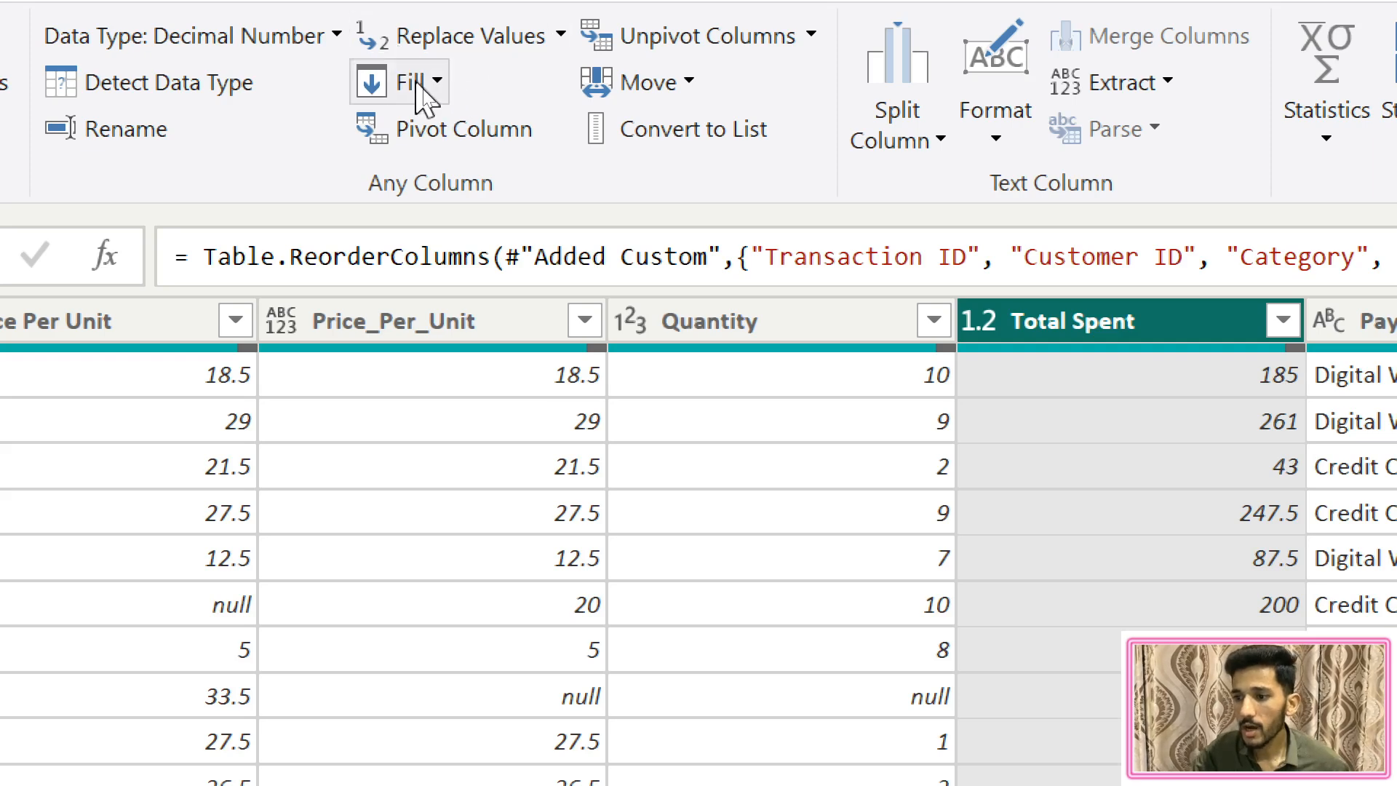
pyautogui.click(433, 88)
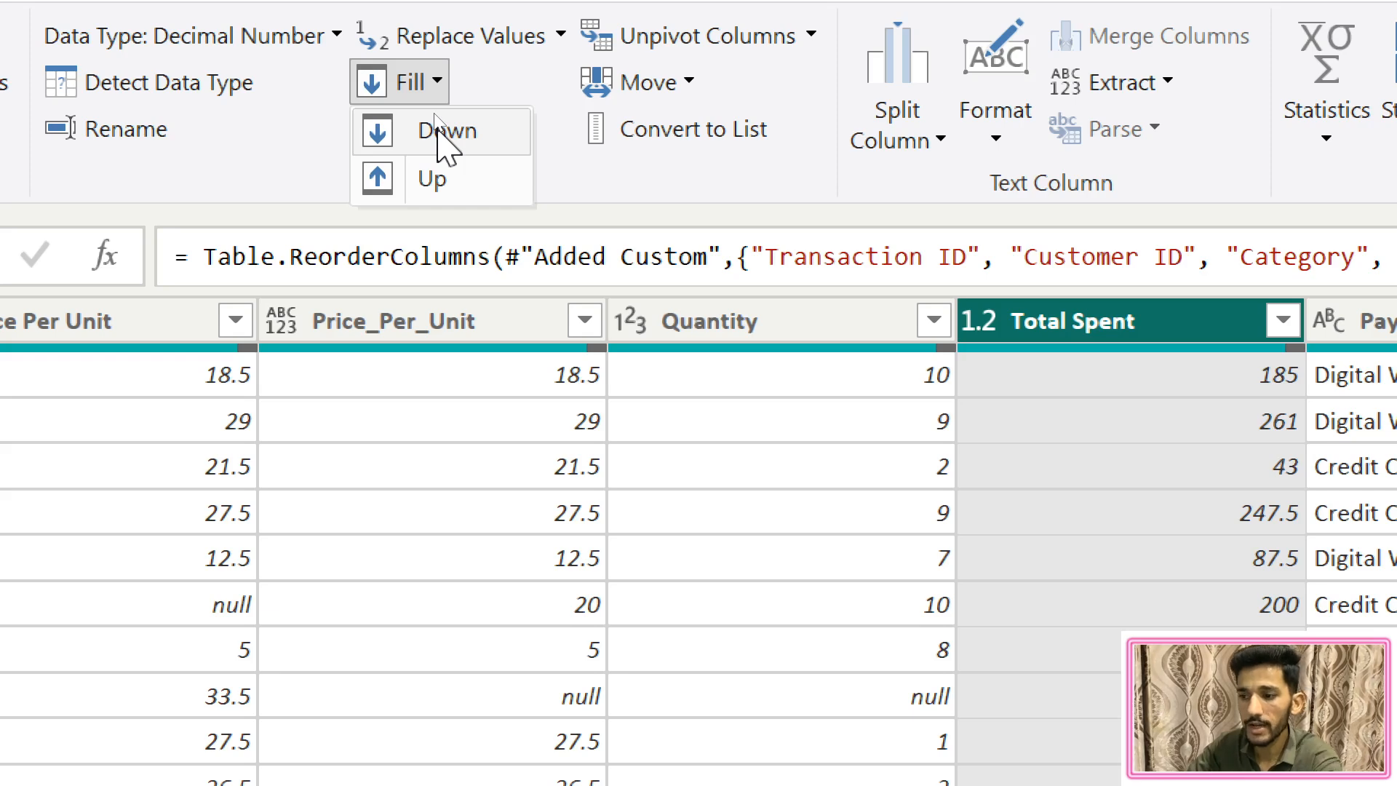
pyautogui.scroll(-1, 721, 413)
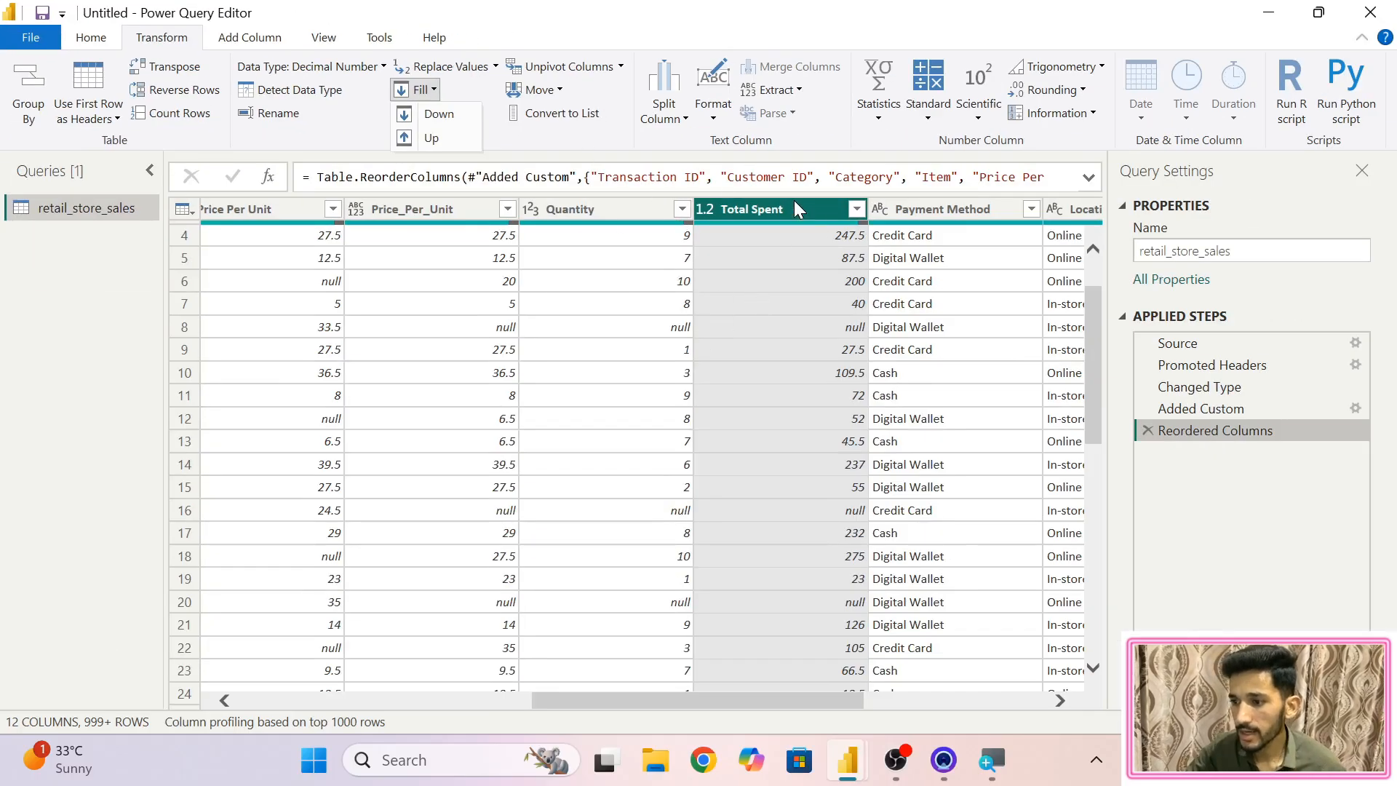
pyautogui.click(435, 118)
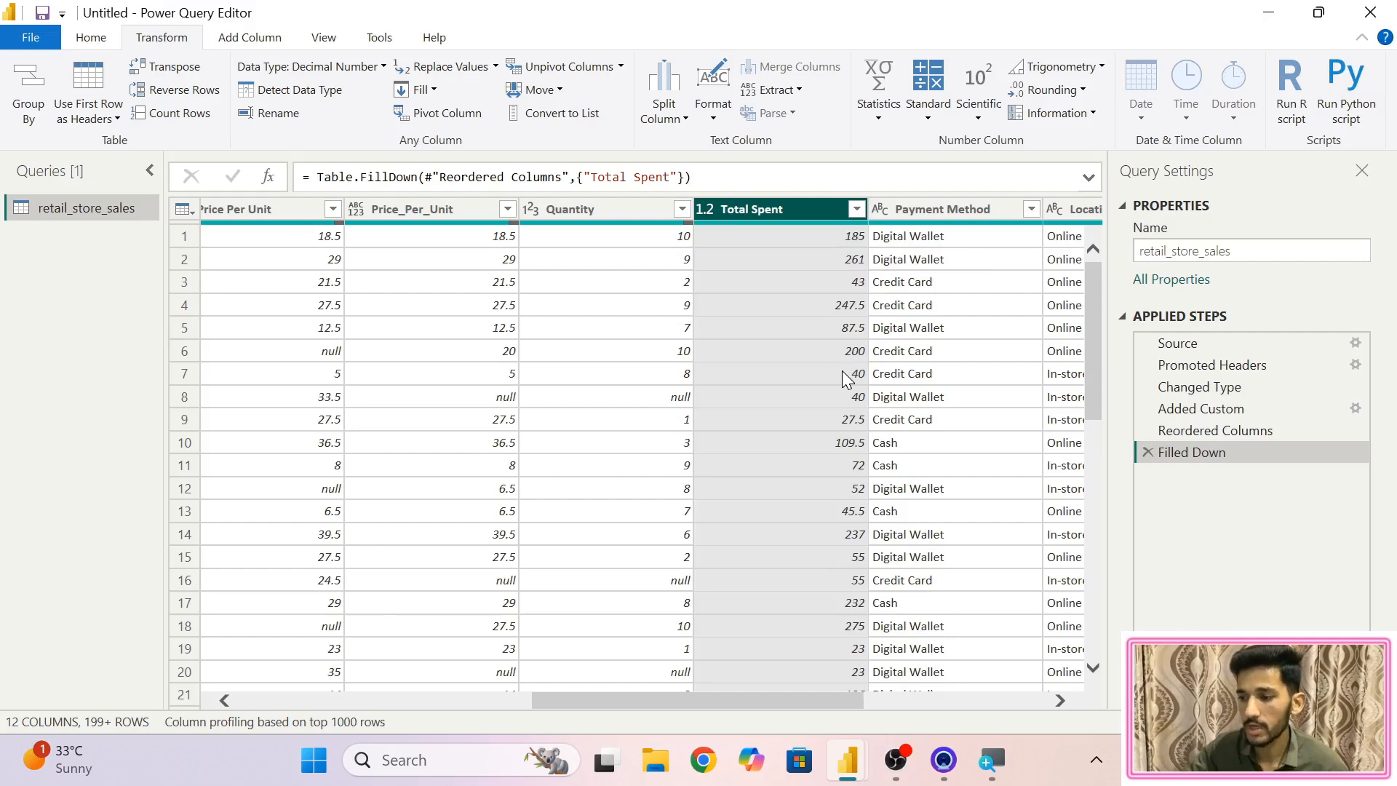
pyautogui.click(1147, 452)
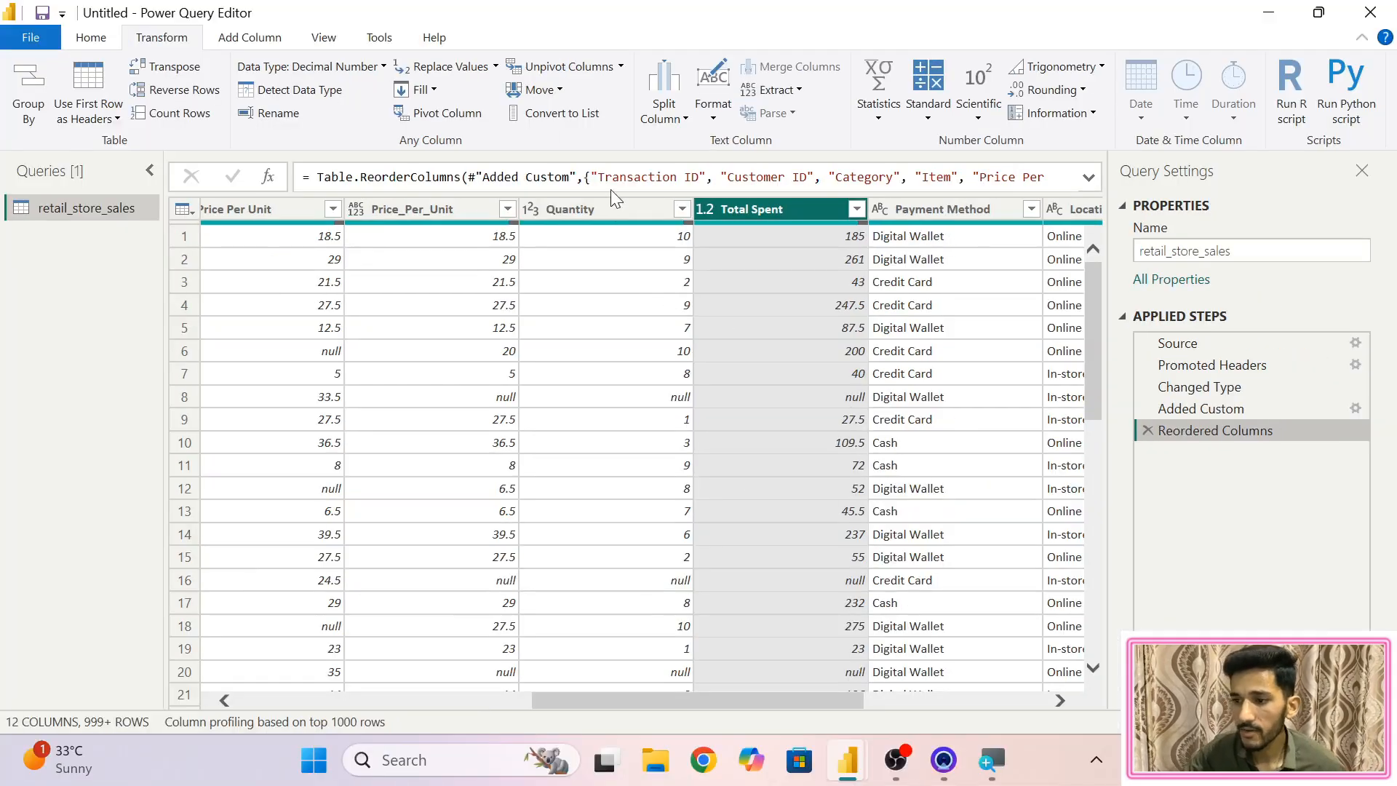
# - Fill the null values in the Total Spent column upward from the rows below
pyautogui.click(435, 90)
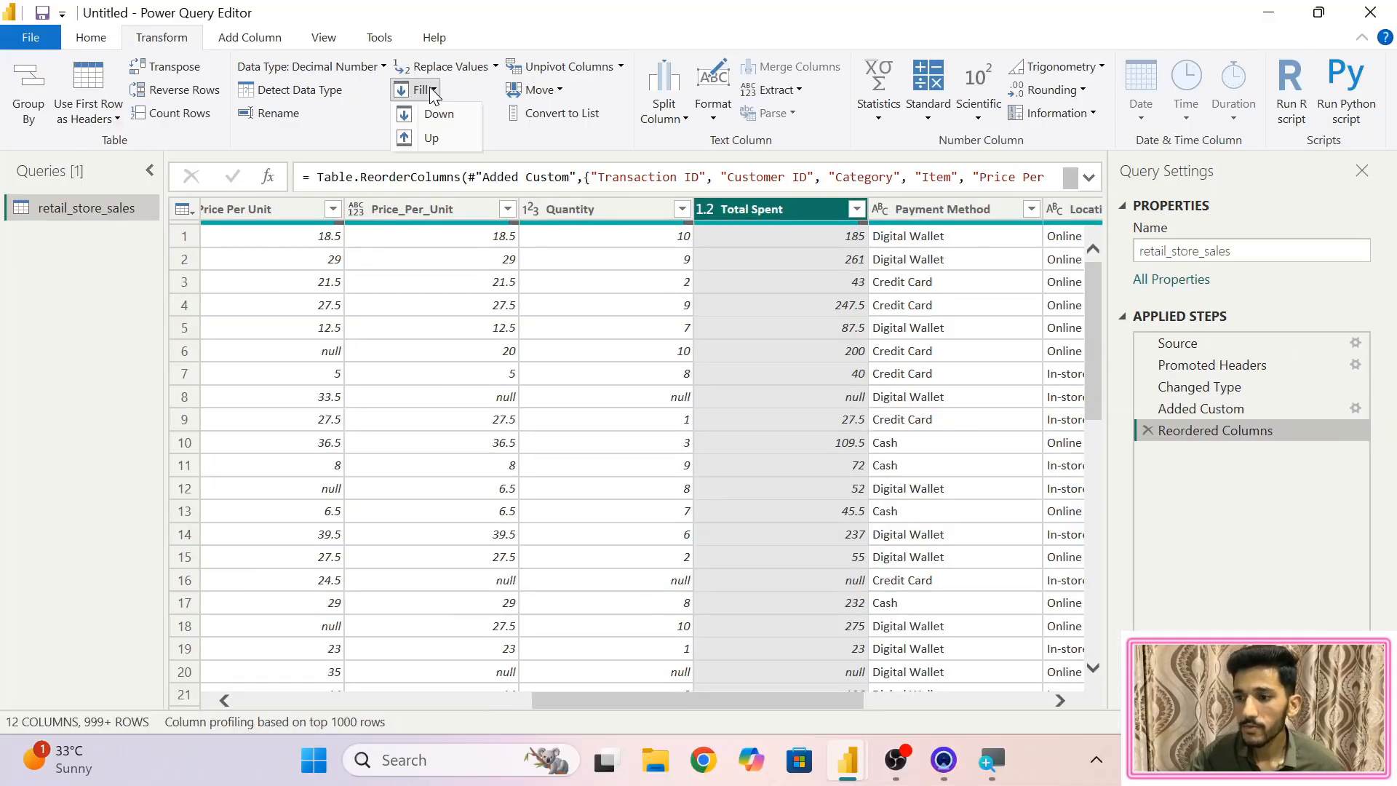
pyautogui.click(432, 140)
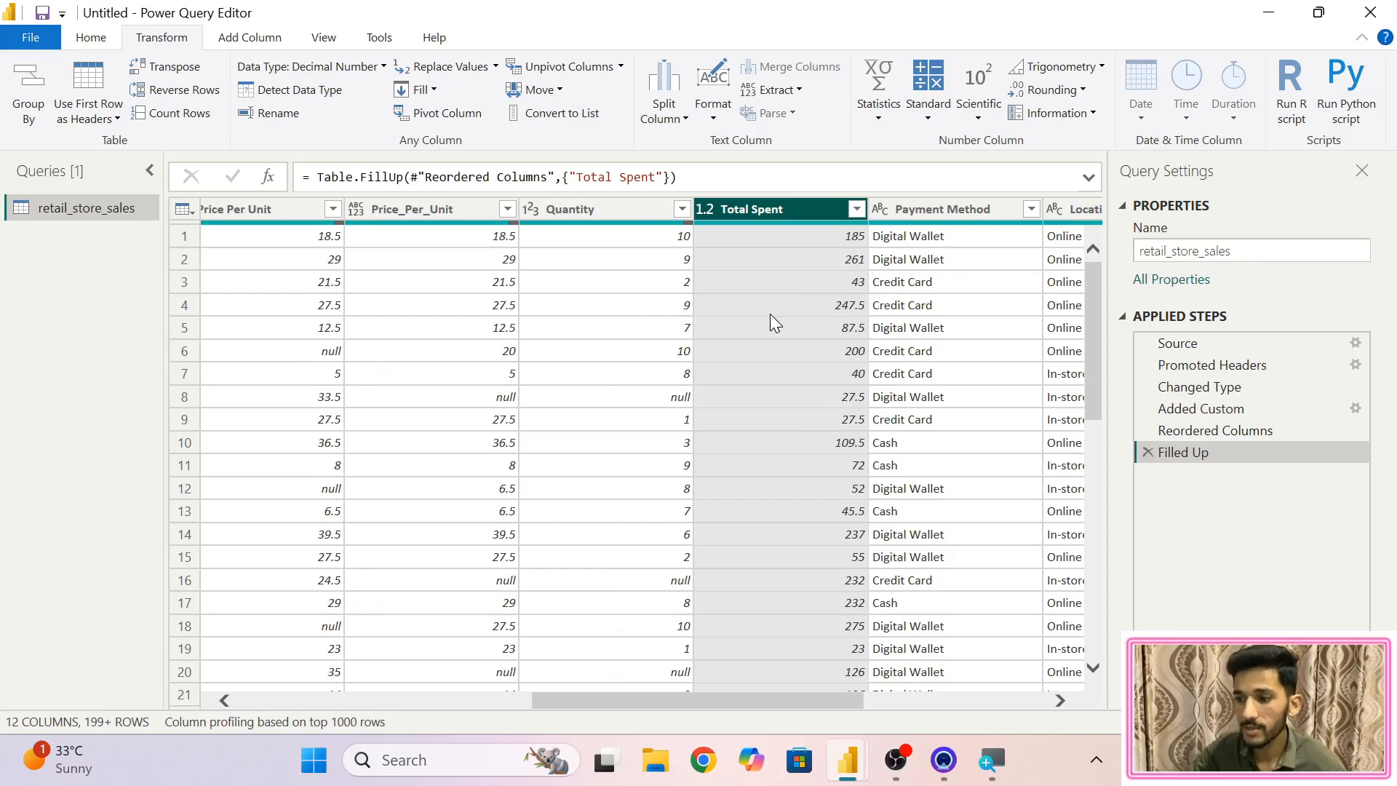
pyautogui.rightClick(737, 207)
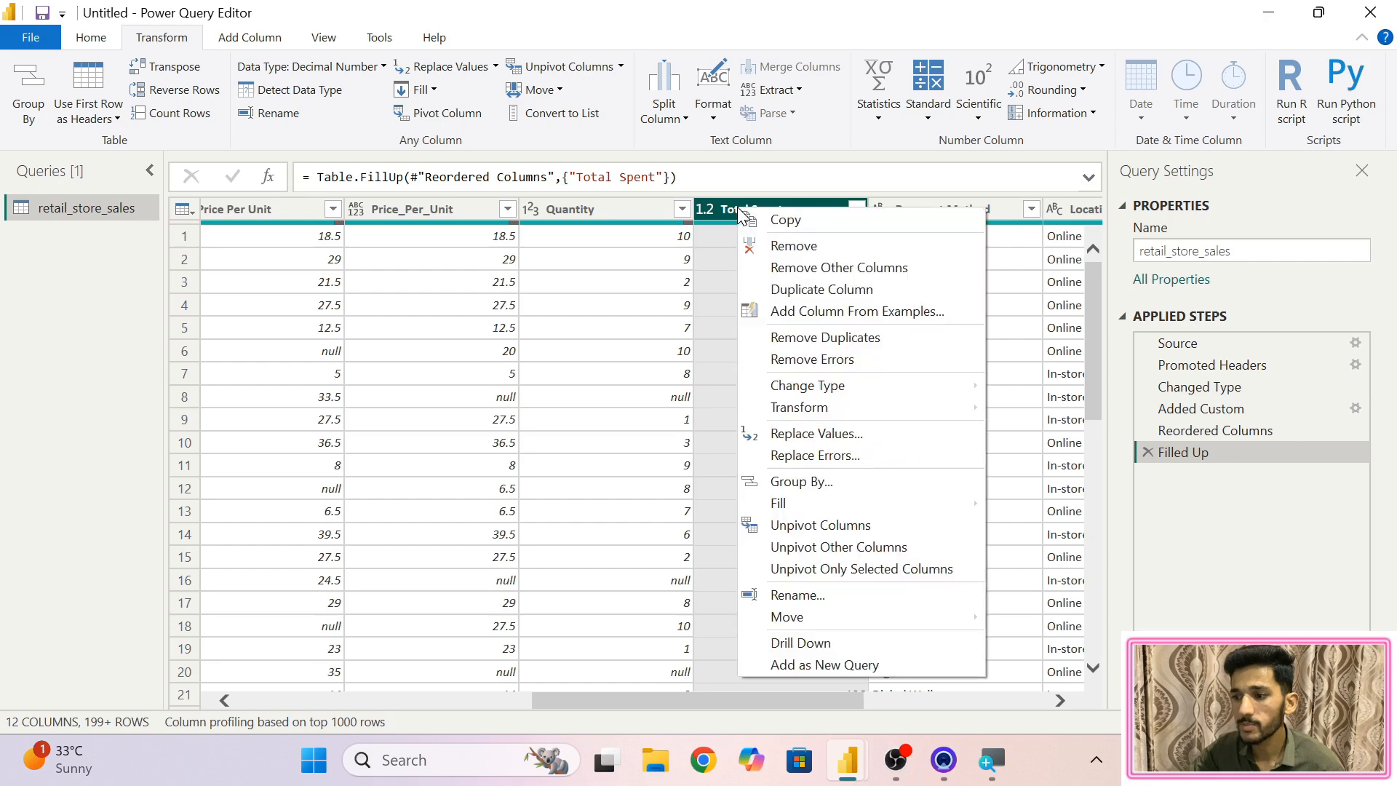
pyautogui.moveTo(793, 505)
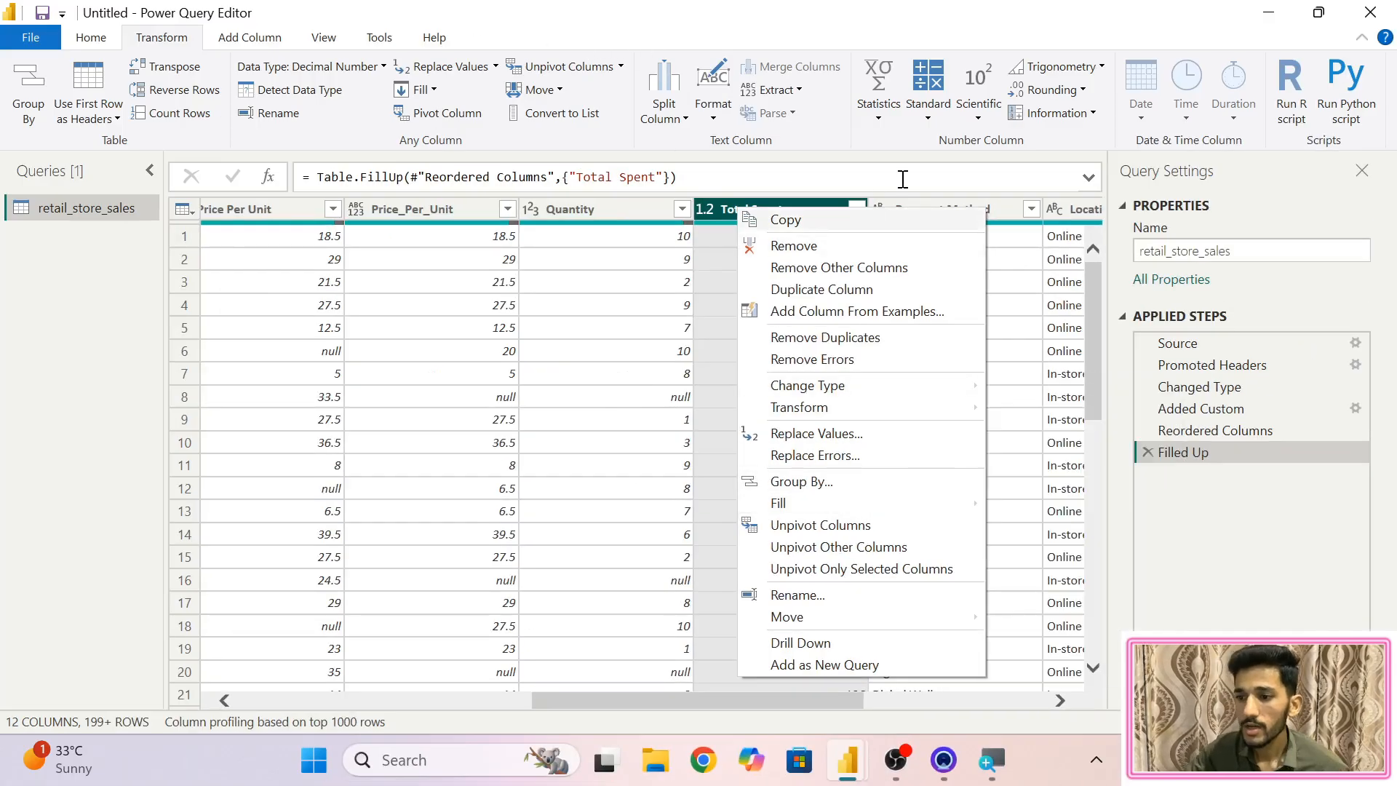
pyautogui.click(1015, 208)
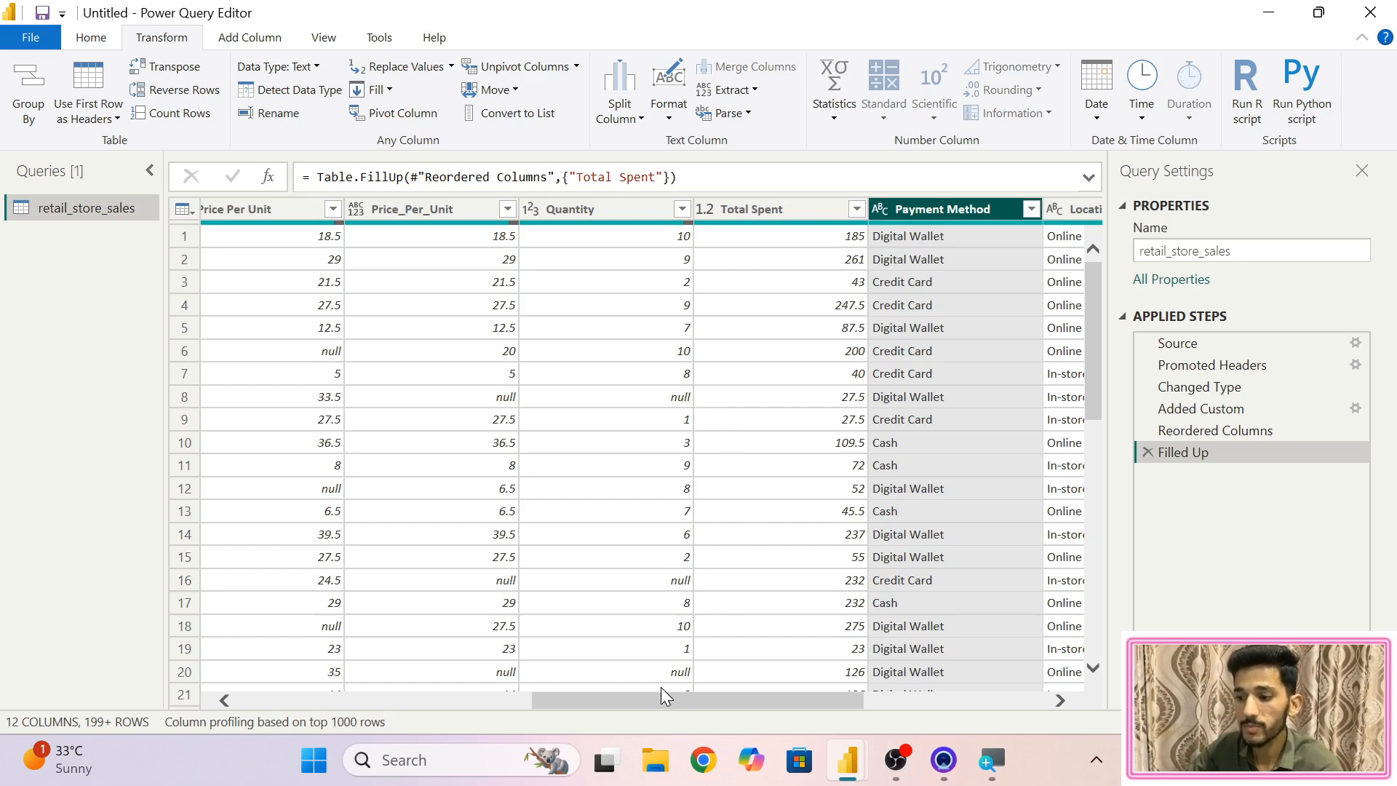
pyautogui.moveTo(666, 690); pyautogui.dragTo(617, 722)
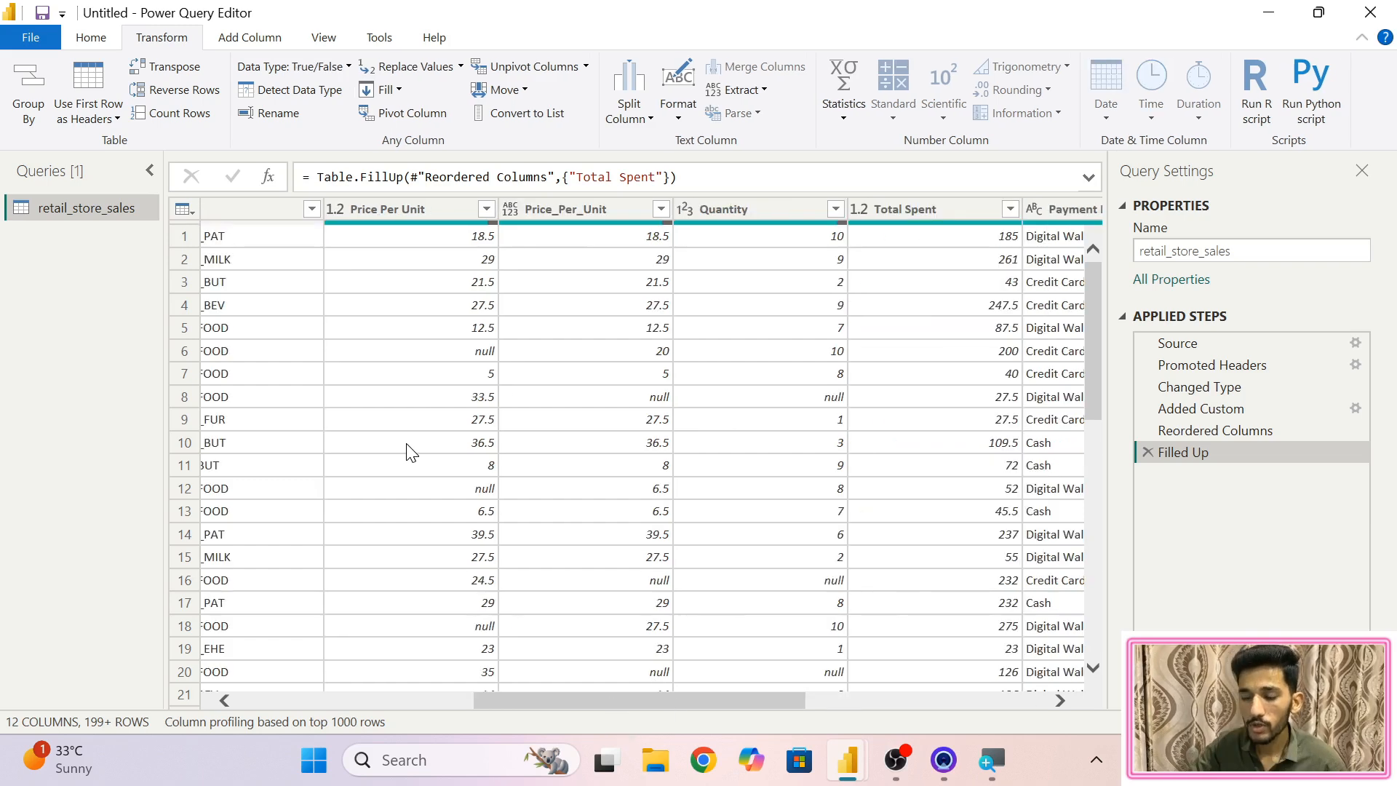